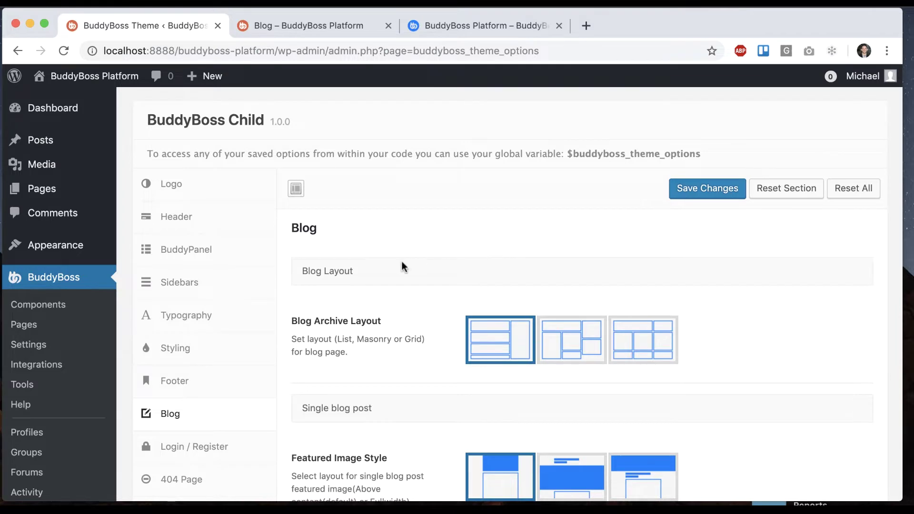
# Reload the theme options, pick the List archive layout and preview the local blog.
pyautogui.scroll(-2, 401, 263)
pyautogui.scroll(-5, 401, 267)
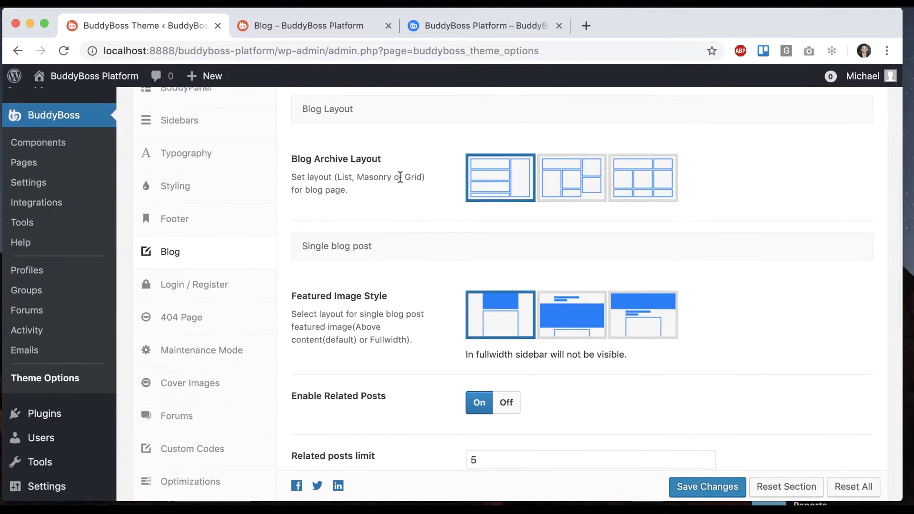
pyautogui.scroll(-5, 395, 178)
pyautogui.scroll(3, 172, 151)
pyautogui.click(76, 433)
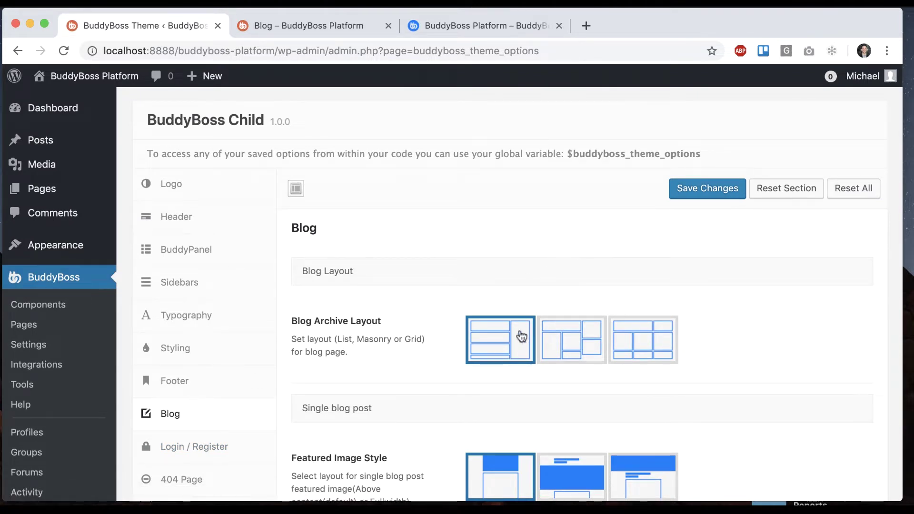
pyautogui.click(507, 339)
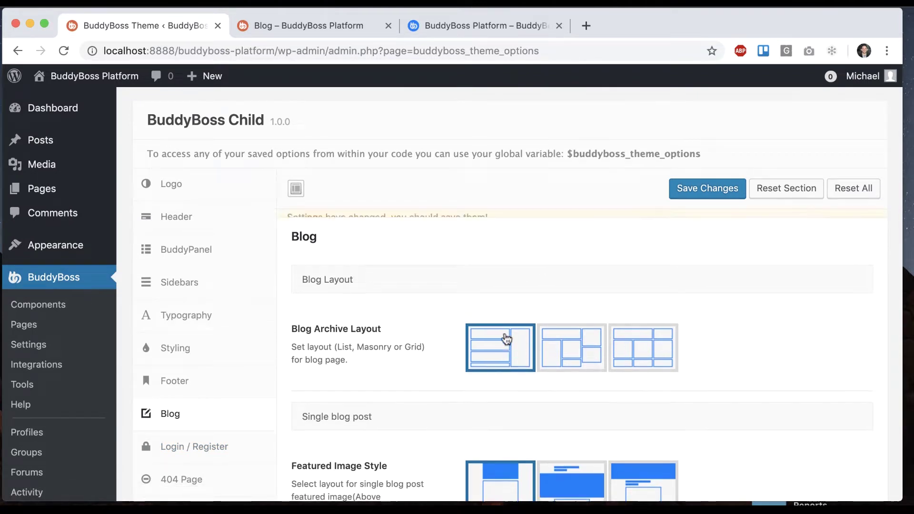
pyautogui.click(306, 28)
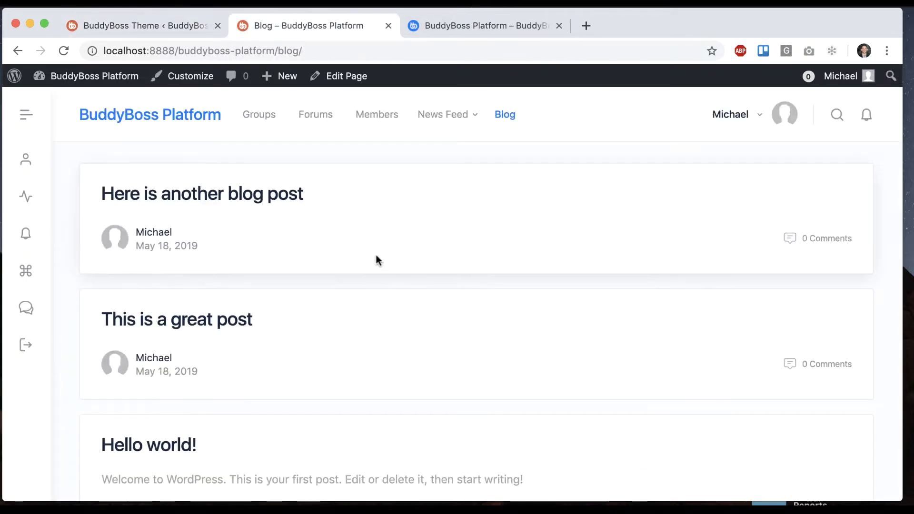
pyautogui.scroll(-2, 375, 252)
pyautogui.scroll(2, 375, 253)
# Save the Masonry blog archive layout and view the local blog with it.
pyautogui.click(196, 28)
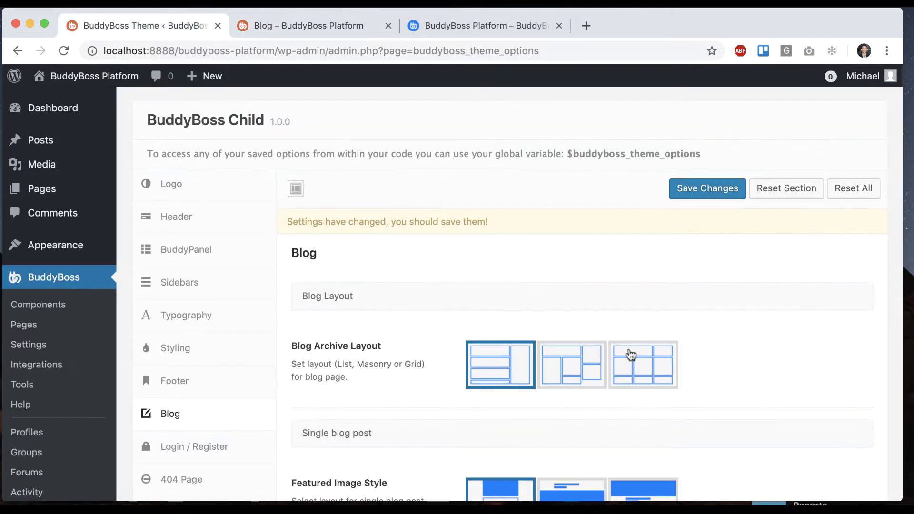
pyautogui.click(579, 361)
pyautogui.click(706, 188)
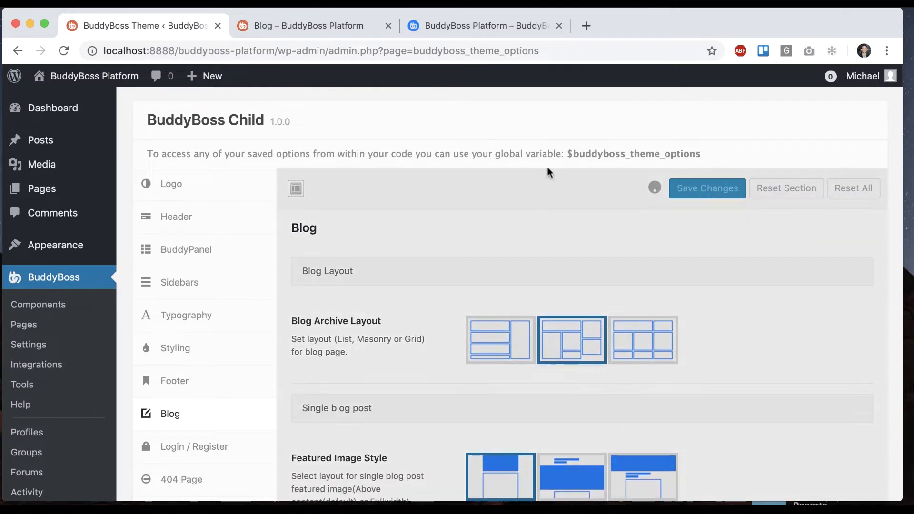
pyautogui.click(288, 24)
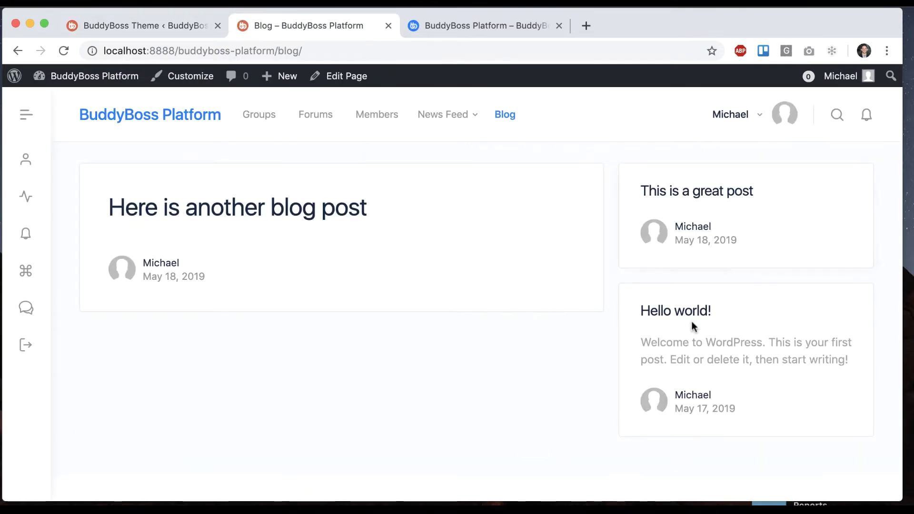
# Save the Grid blog archive layout and reload the local blog to show the grid.
pyautogui.click(112, 23)
pyautogui.click(672, 323)
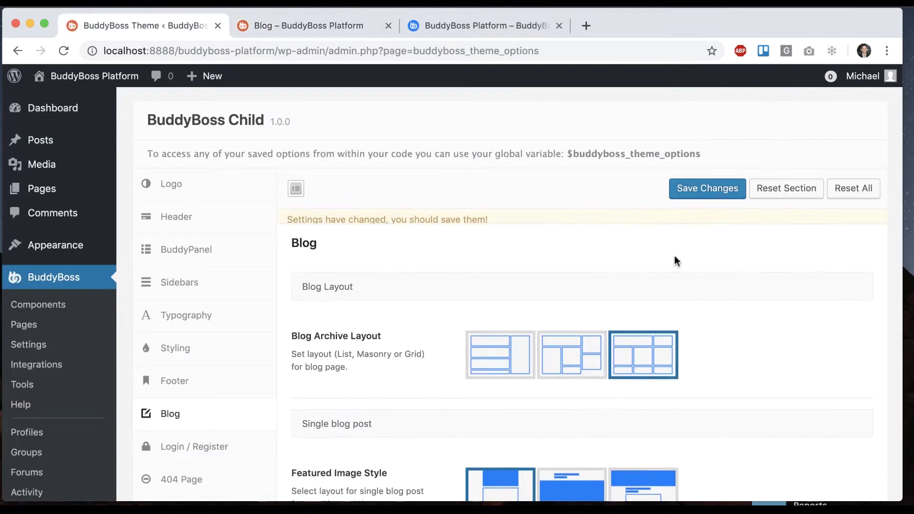
pyautogui.click(693, 197)
pyautogui.click(274, 25)
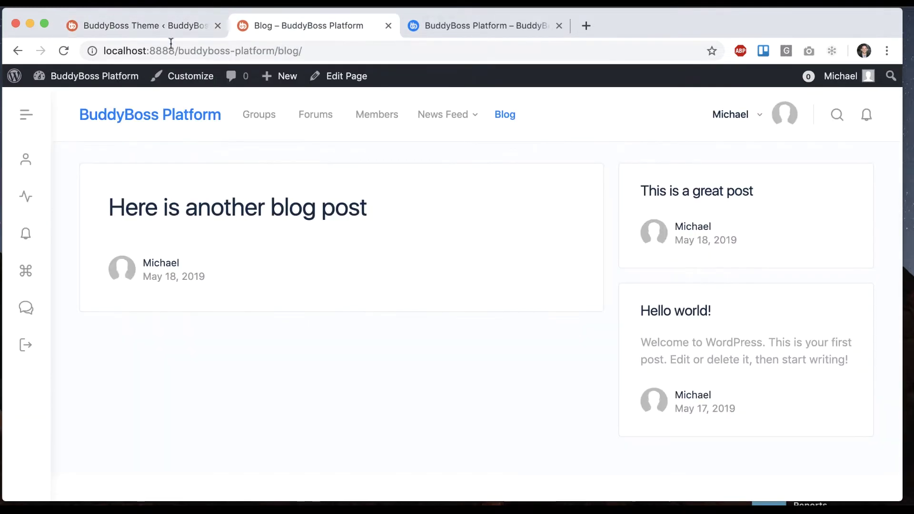
pyautogui.click(64, 51)
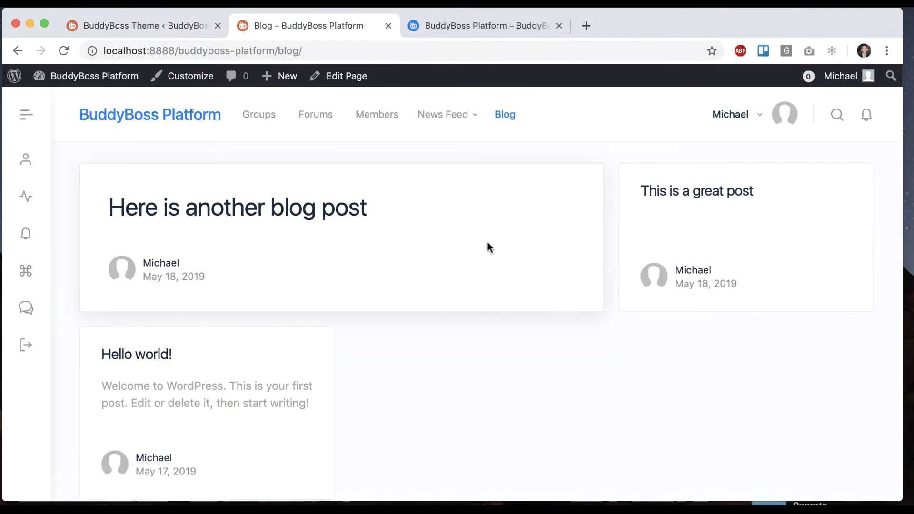
pyautogui.scroll(-3, 471, 309)
pyautogui.scroll(3, 458, 371)
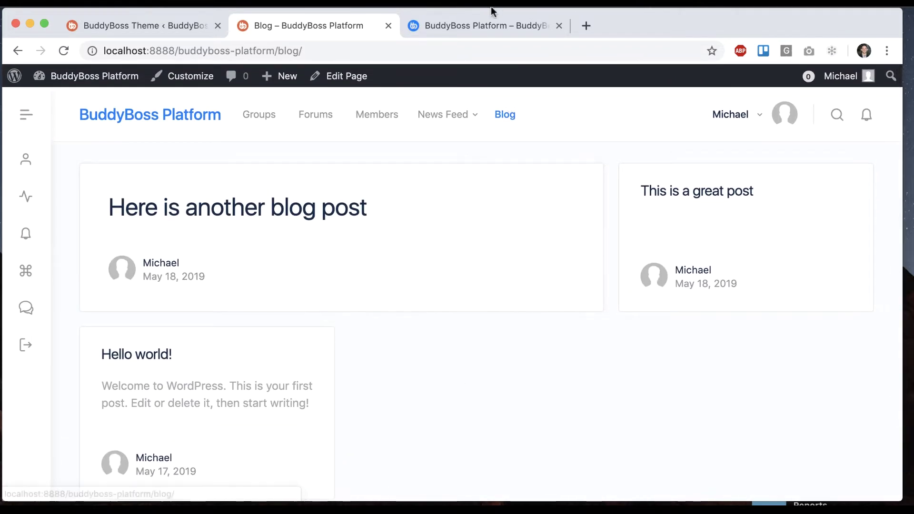
pyautogui.click(473, 24)
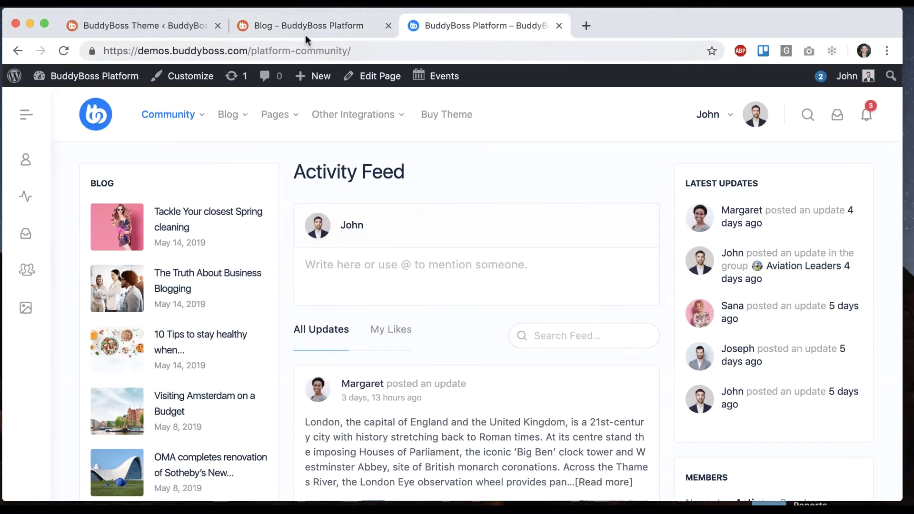
# Open the demo site's Blog Masonry page and scroll through it.
pyautogui.moveTo(226, 114)
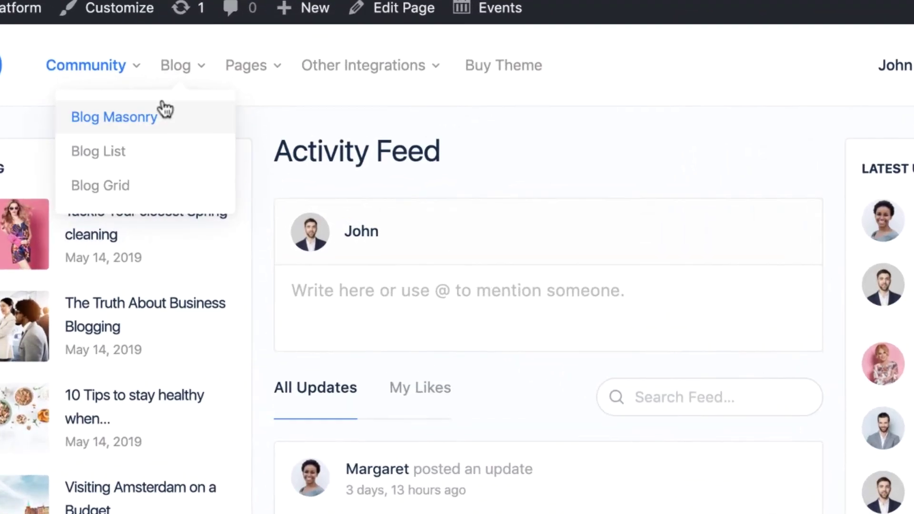
pyautogui.click(160, 114)
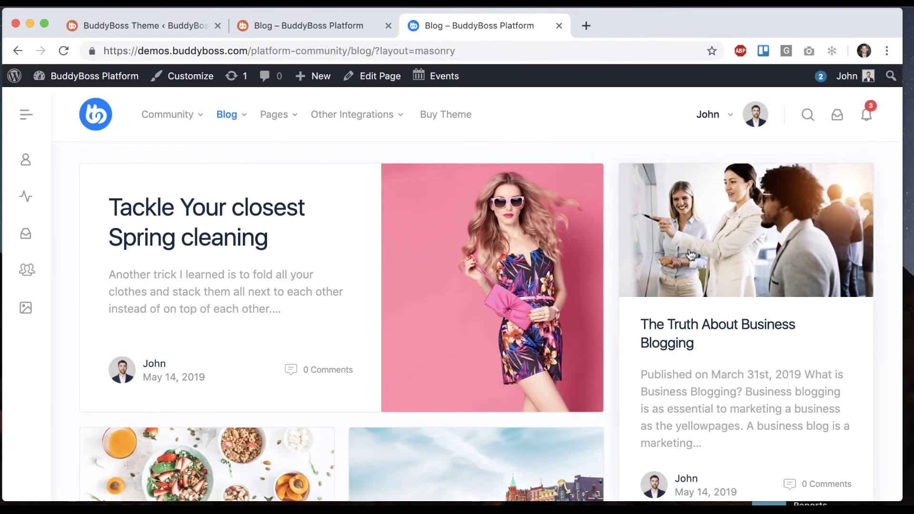
pyautogui.scroll(-15, 714, 267)
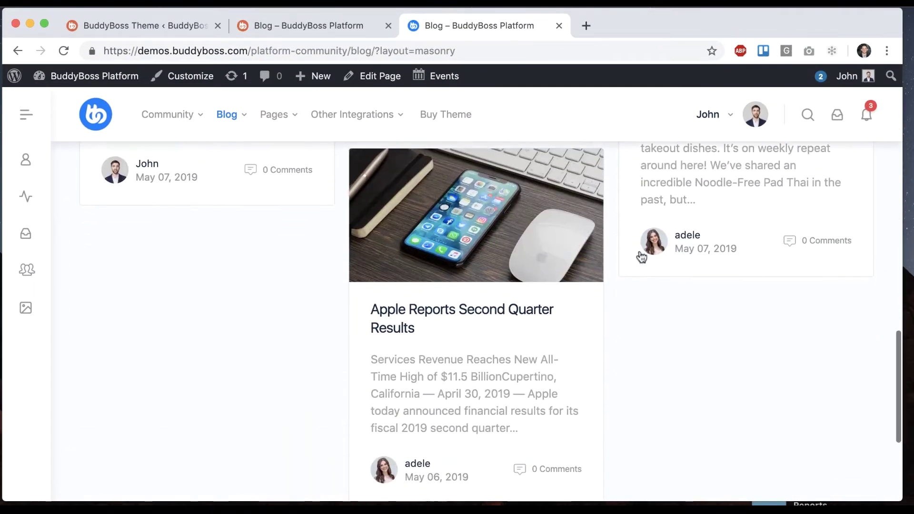
pyautogui.scroll(8, 286, 294)
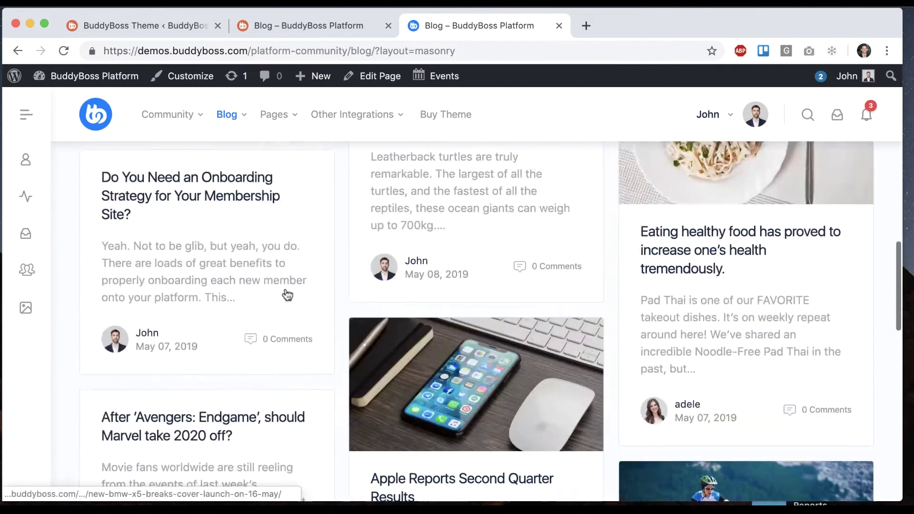
pyautogui.scroll(6, 286, 293)
pyautogui.scroll(-1, 333, 200)
# View the demo blog in the List layout, then return to Blog Masonry.
pyautogui.moveTo(238, 116)
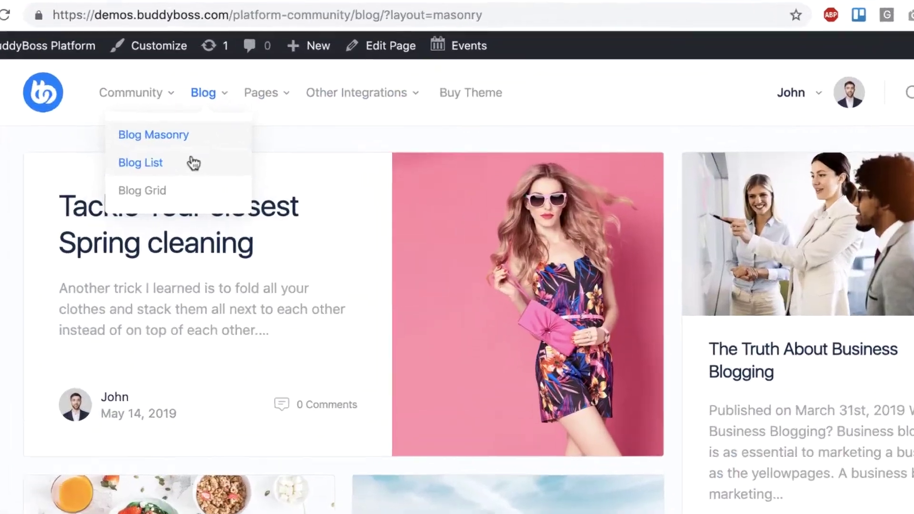
pyautogui.click(194, 164)
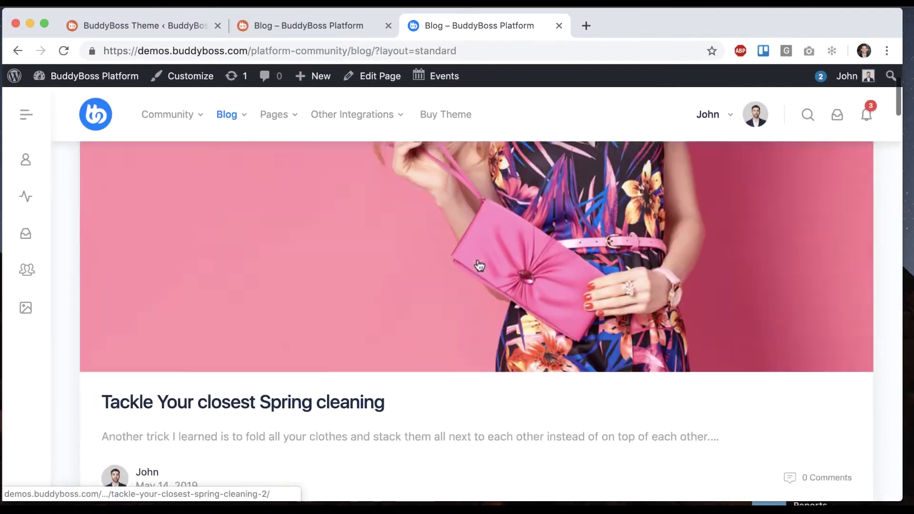
pyautogui.scroll(-10, 478, 262)
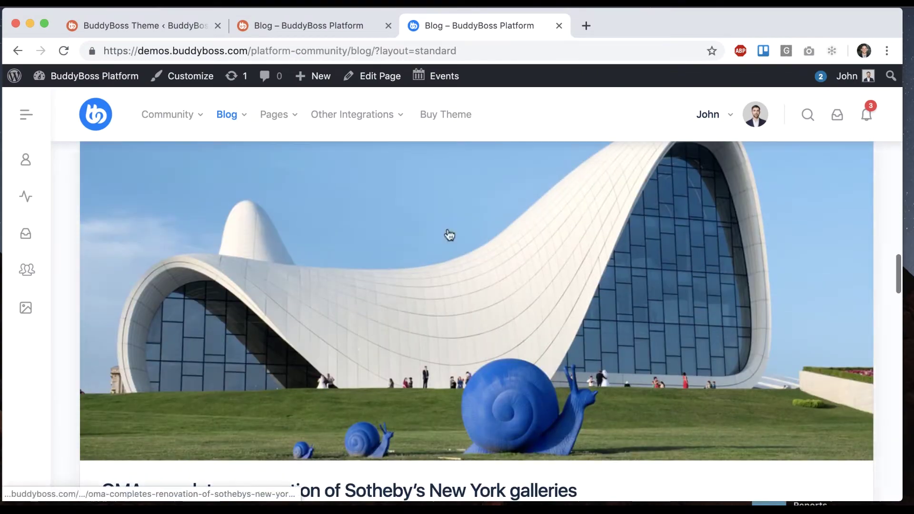
pyautogui.moveTo(217, 105)
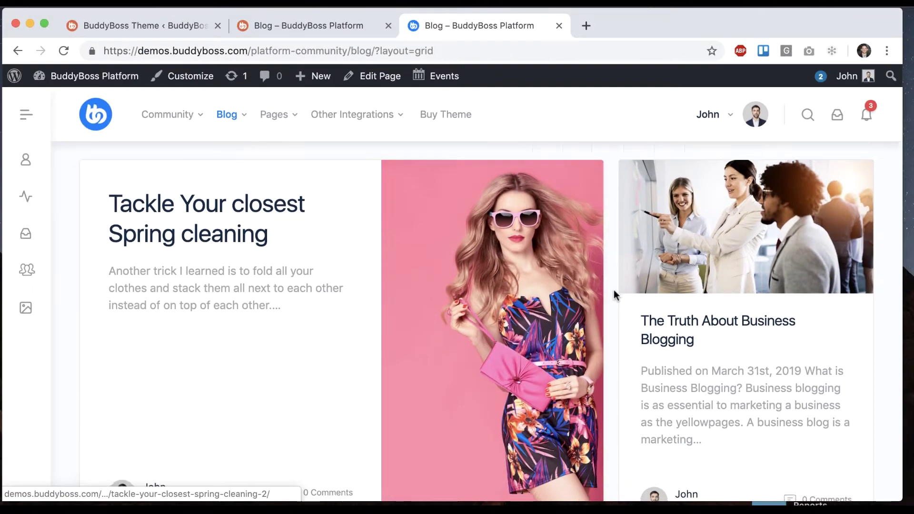
pyautogui.scroll(-3, 613, 290)
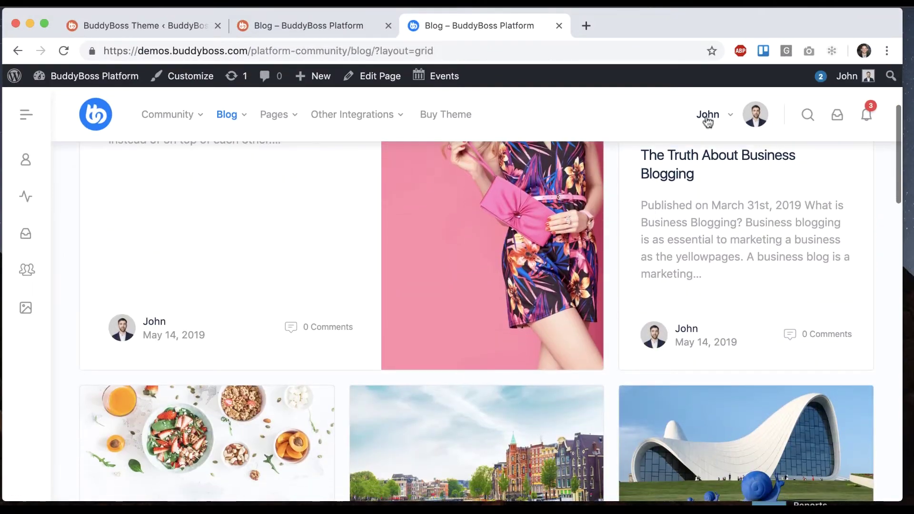
pyautogui.scroll(-15, 295, 357)
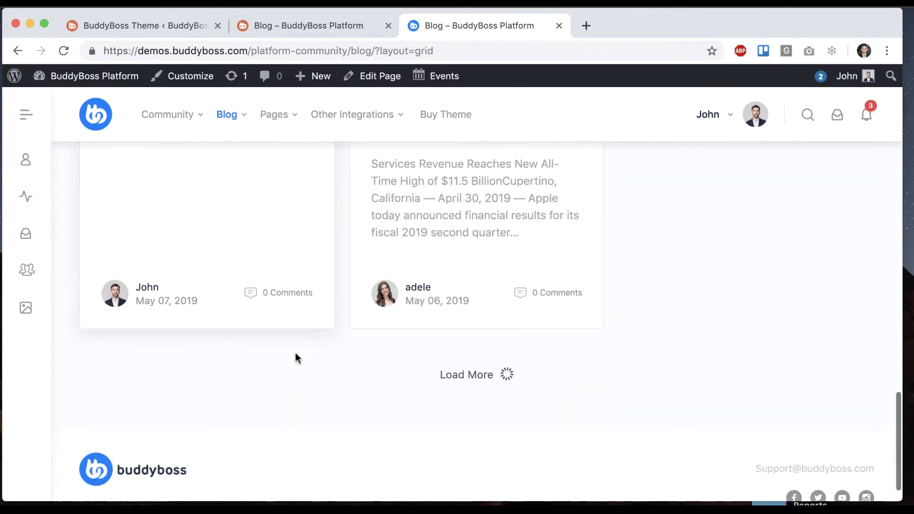
pyautogui.moveTo(226, 114)
pyautogui.click(220, 152)
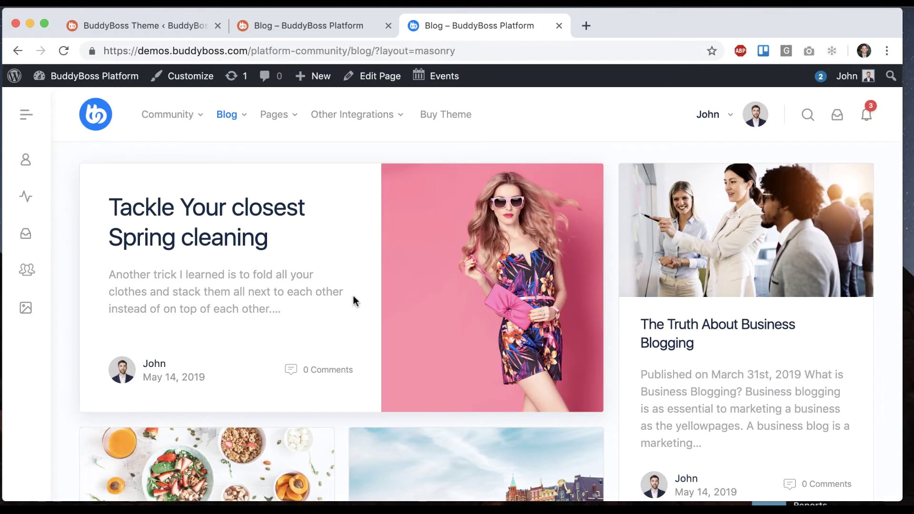
# Select the List thumbnail under Blog Archive Layout and save the theme options.
pyautogui.click(179, 29)
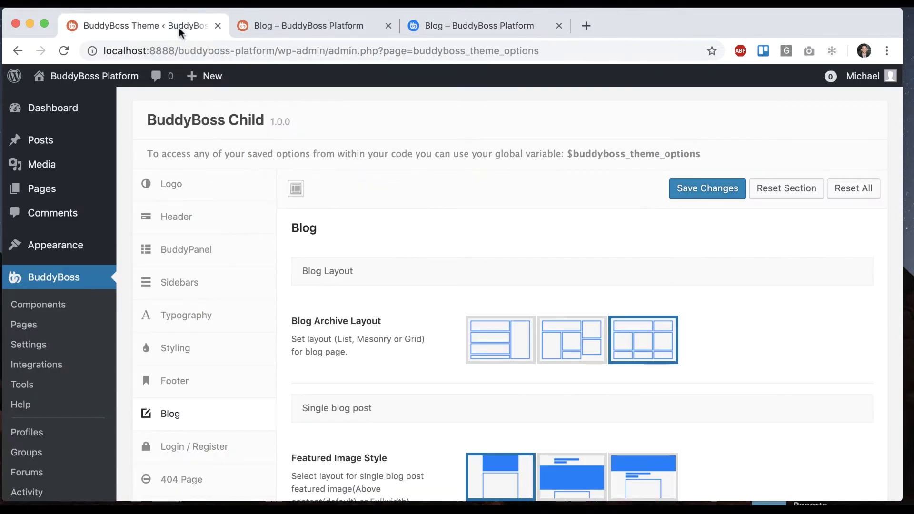
pyautogui.click(490, 339)
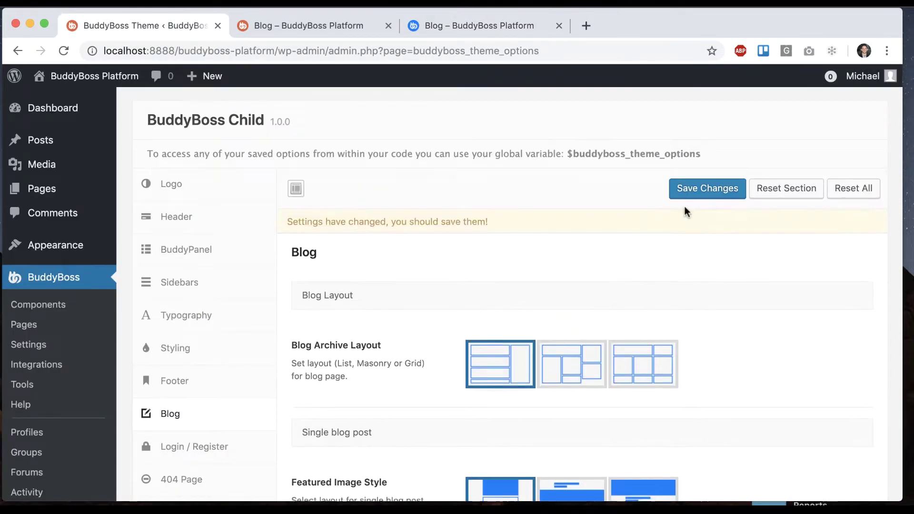
pyautogui.click(700, 192)
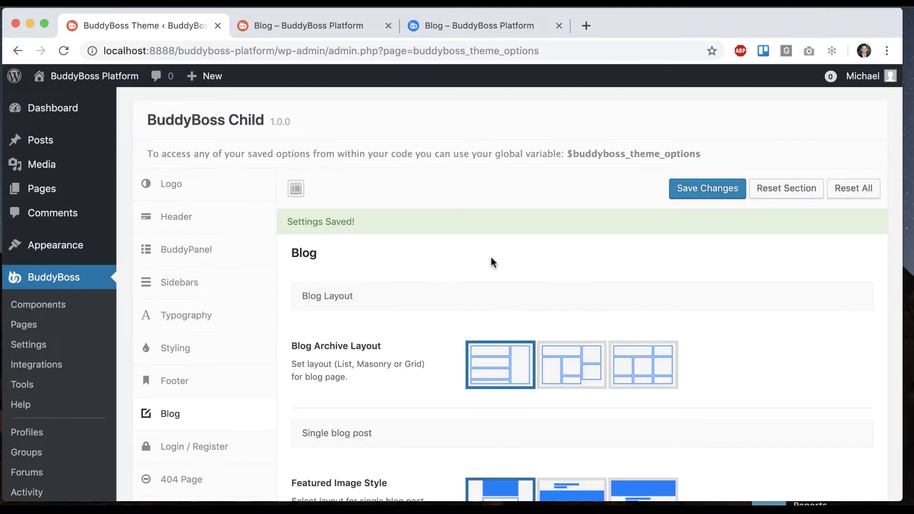
pyautogui.scroll(-5, 490, 261)
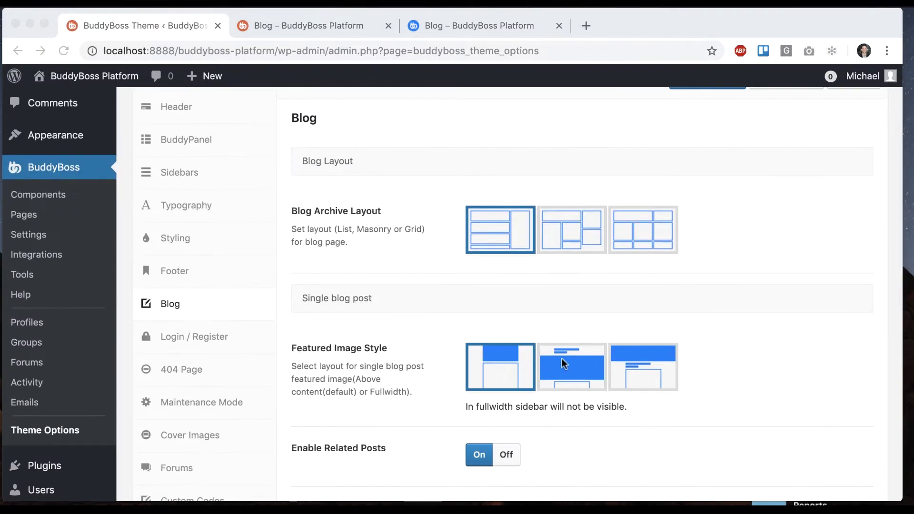
pyautogui.scroll(5, 220, 287)
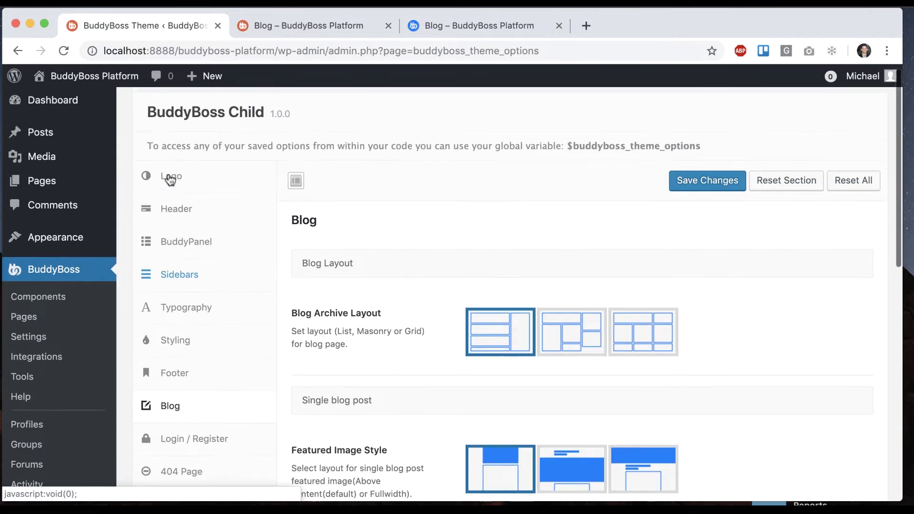
# Open 'Here is another blog post' for editing from the posts list.
pyautogui.keyDown('super'); pyautogui.click(40, 140); pyautogui.keyUp('super')
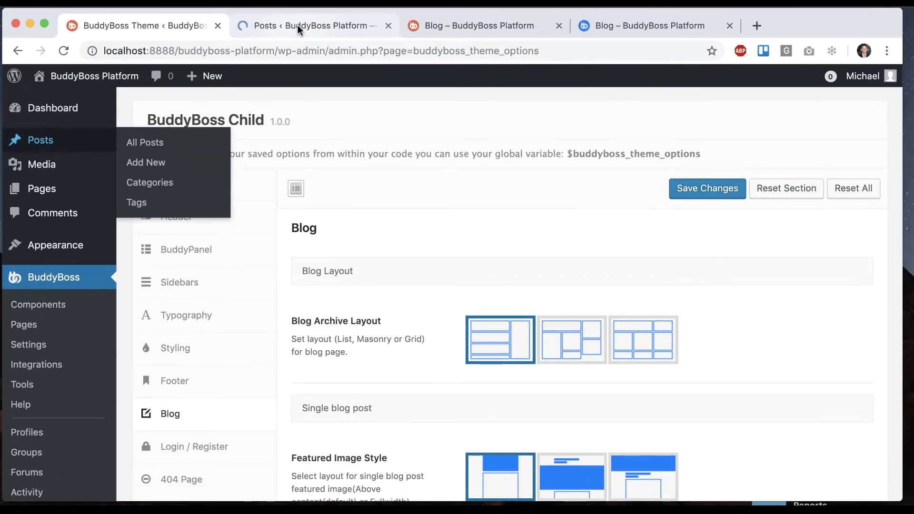
pyautogui.click(310, 24)
pyautogui.click(172, 234)
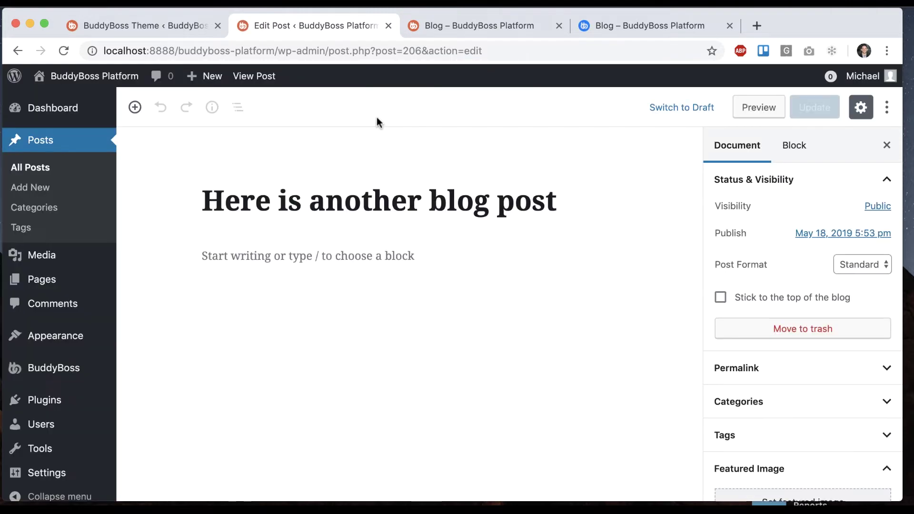
pyautogui.scroll(-3, 761, 304)
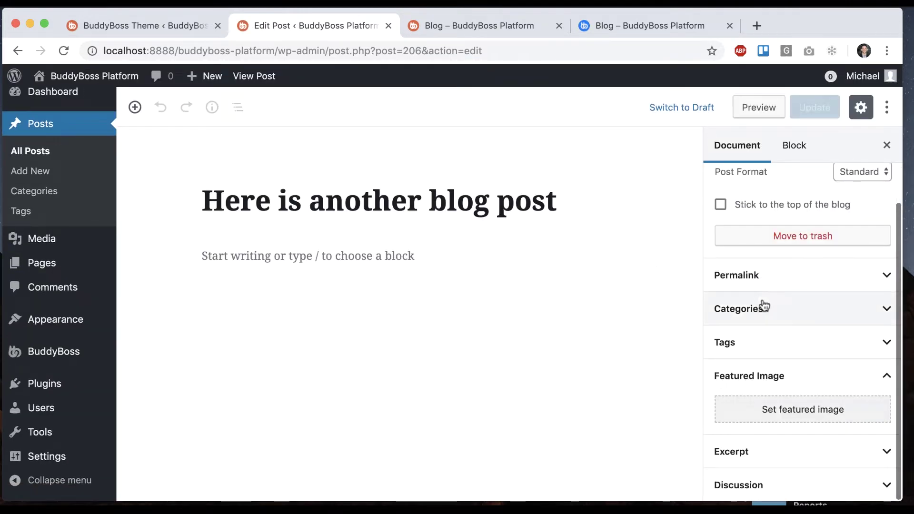
# Set the leaf-on-water wallpaper from the Media Library as featured image and update the post.
pyautogui.click(792, 407)
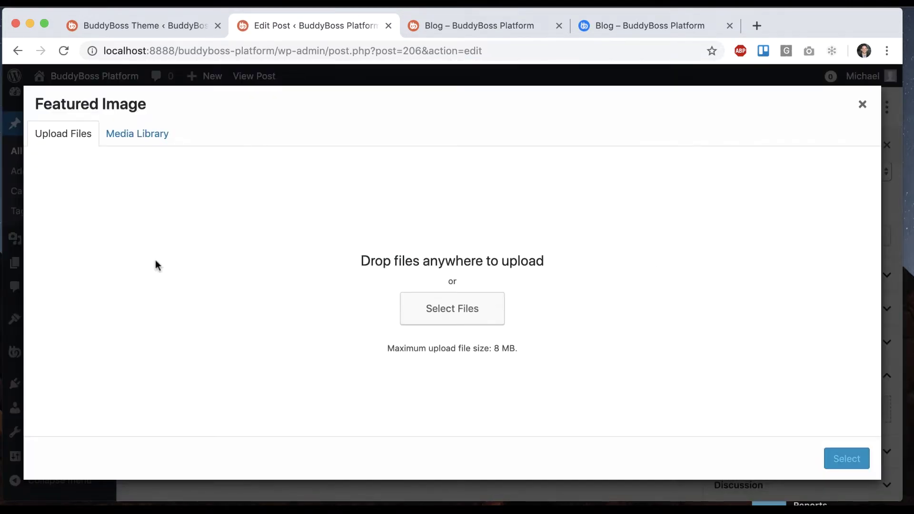
pyautogui.click(151, 146)
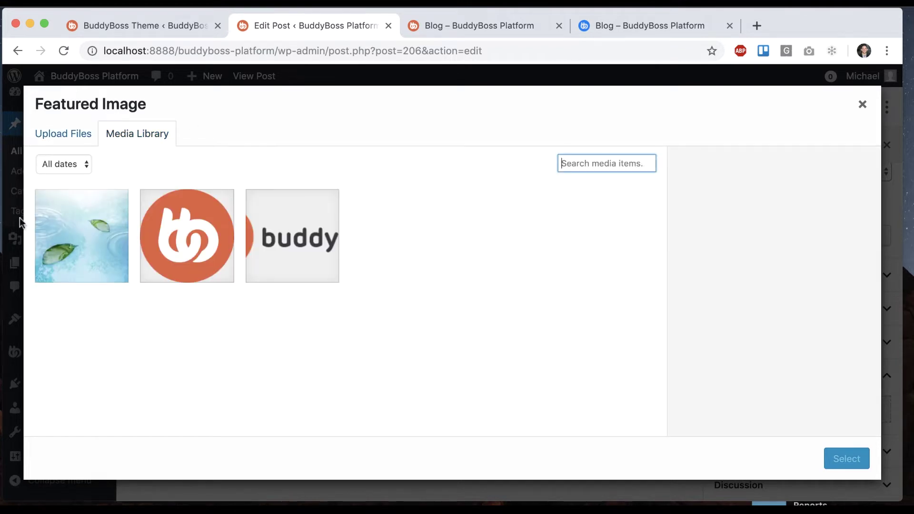
pyautogui.click(63, 239)
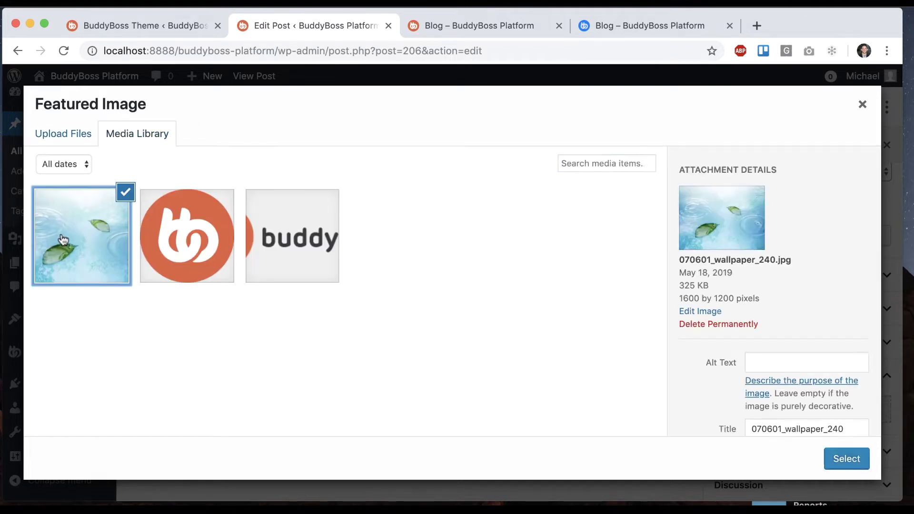
pyautogui.click(840, 459)
pyautogui.click(814, 107)
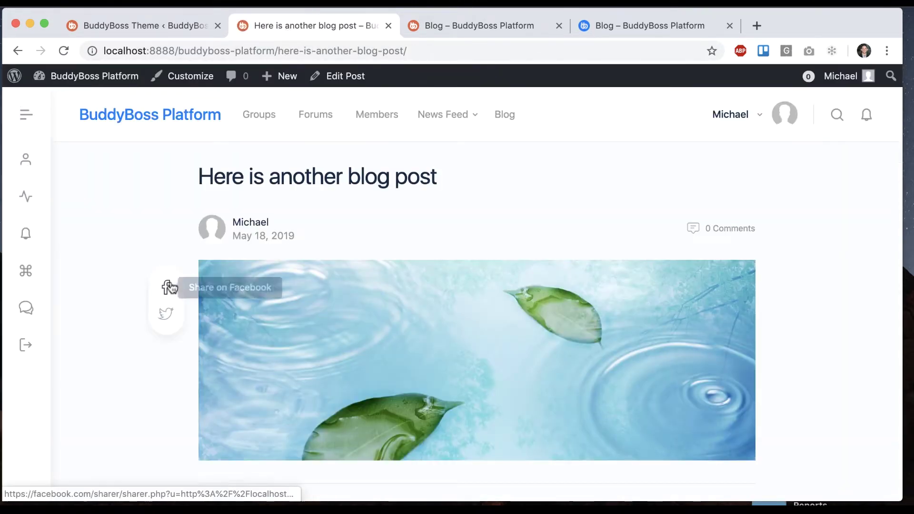
# Save the full-width (second) Featured Image Style and preview it on the post.
pyautogui.scroll(-5, 170, 285)
pyautogui.scroll(5, 170, 285)
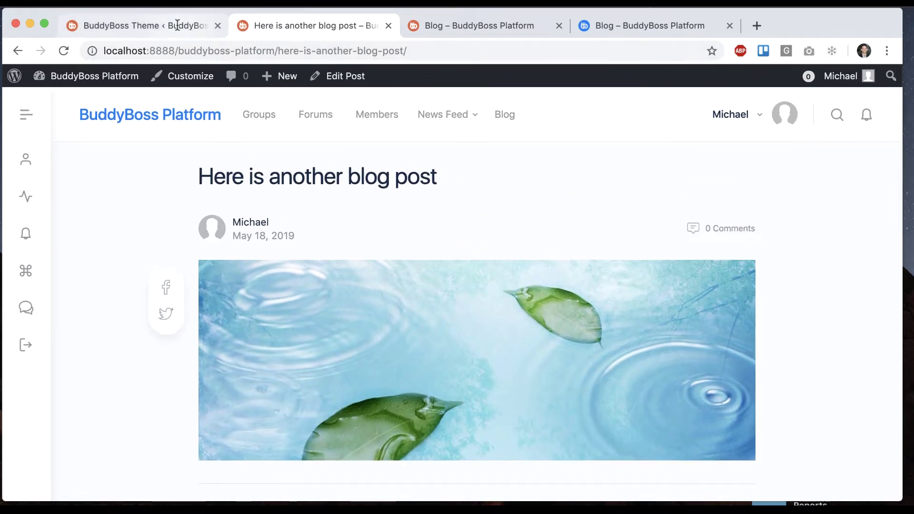
pyautogui.click(177, 25)
pyautogui.scroll(-5, 456, 297)
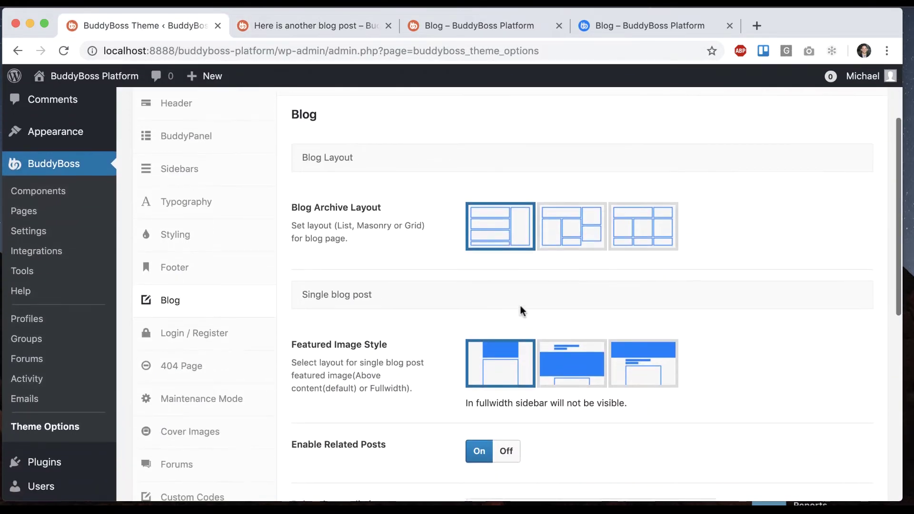
pyautogui.click(588, 367)
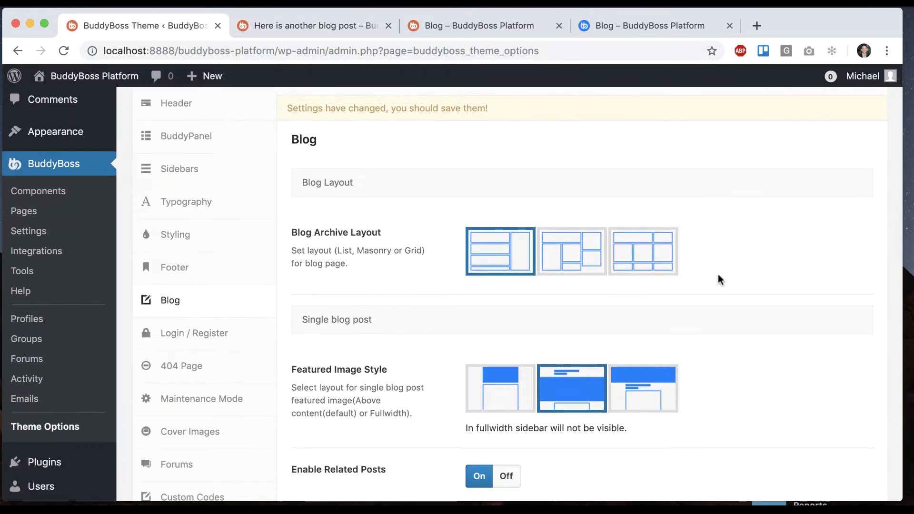
pyautogui.scroll(2, 717, 273)
pyautogui.click(707, 125)
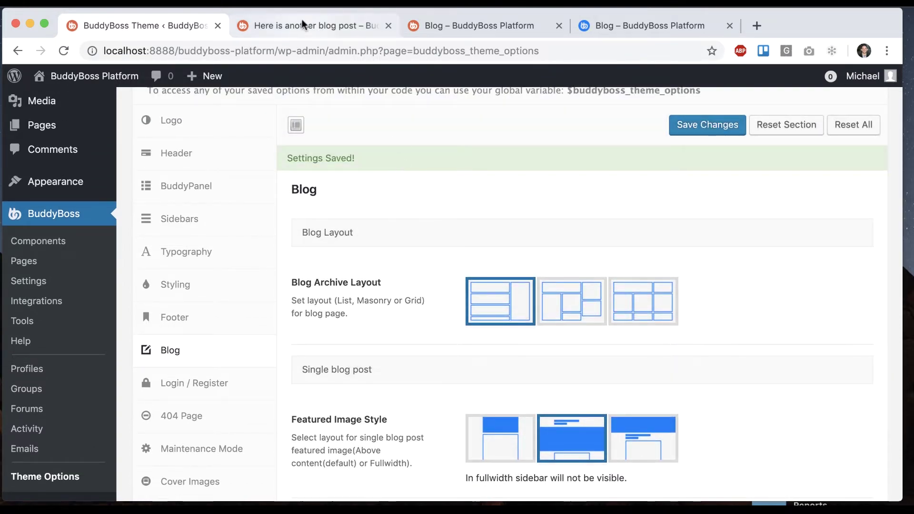
pyautogui.click(302, 19)
pyautogui.scroll(-5, 522, 197)
pyautogui.scroll(5, 522, 197)
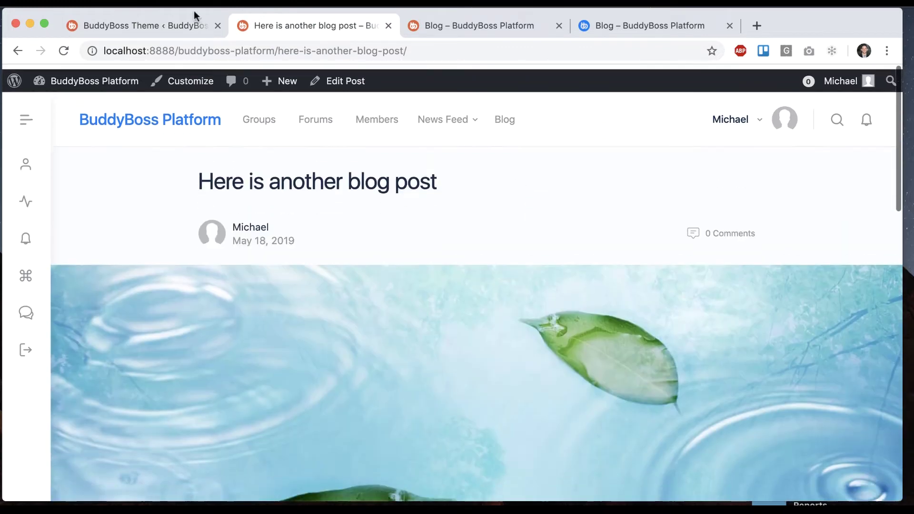
# Save the third Featured Image Style and preview it on the post.
pyautogui.click(162, 19)
pyautogui.click(643, 438)
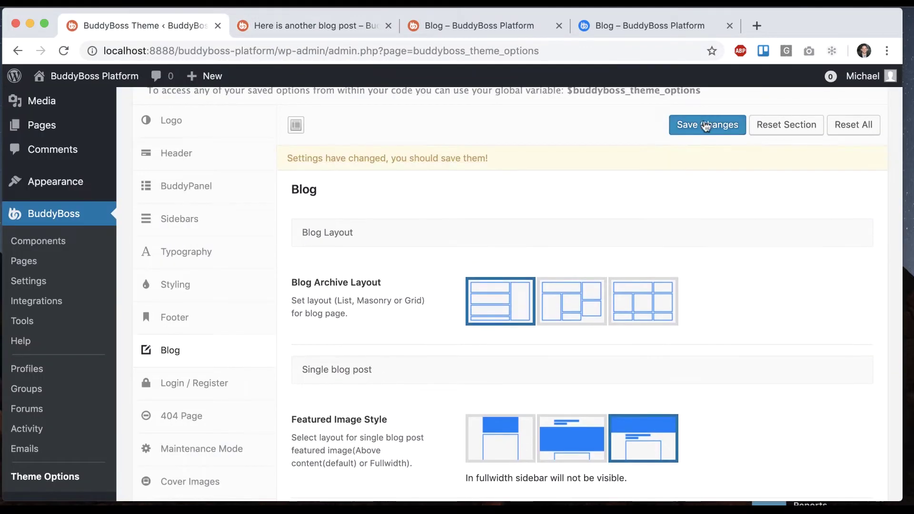
pyautogui.click(705, 123)
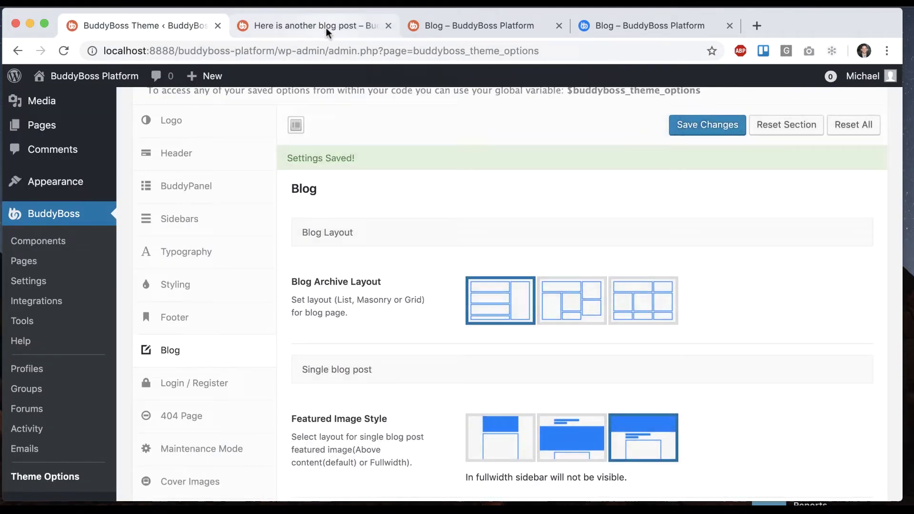
pyautogui.click(326, 27)
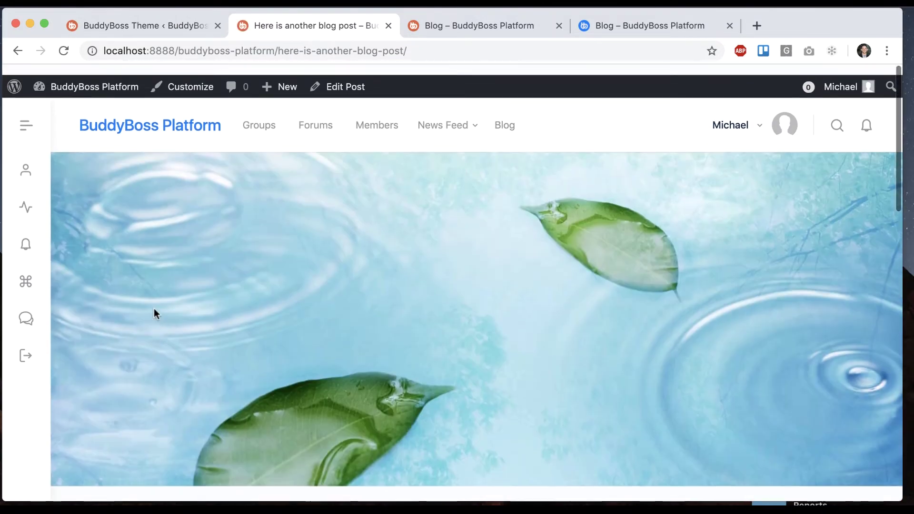
# Restore the default above-content Featured Image Style and save.
pyautogui.click(131, 26)
pyautogui.click(495, 412)
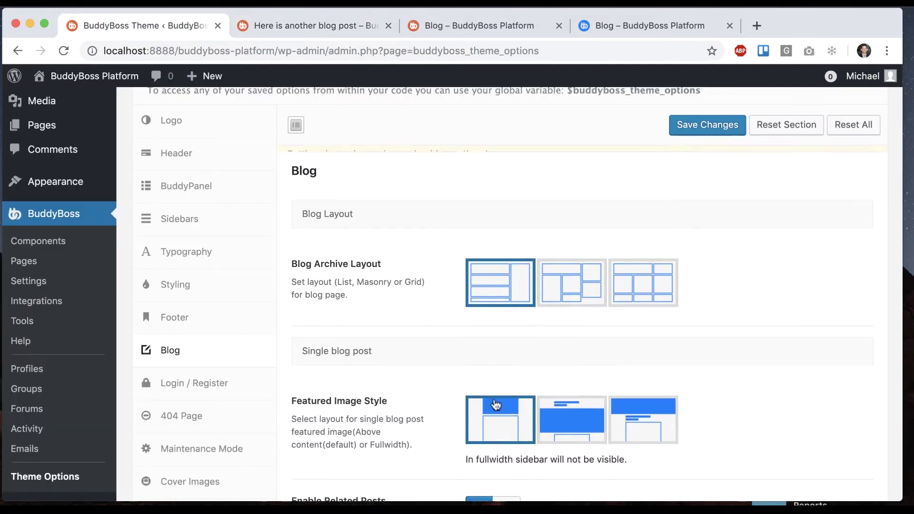
pyautogui.click(702, 121)
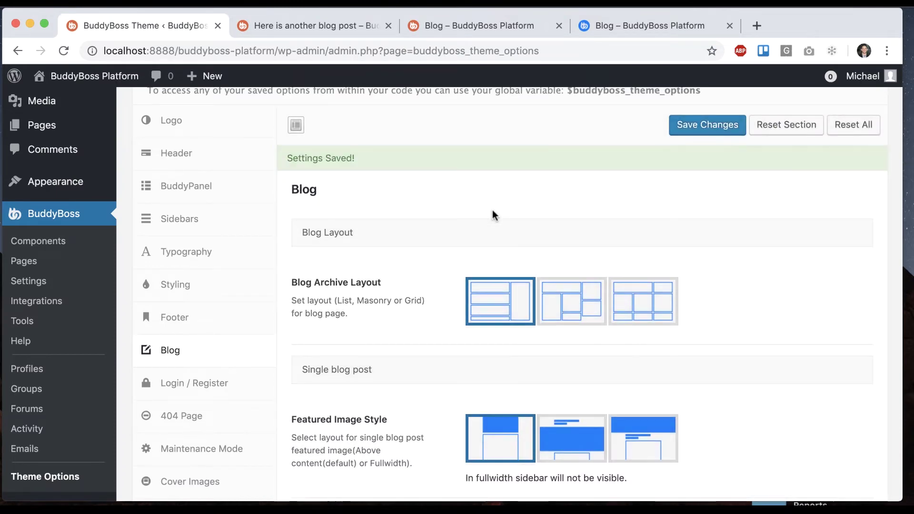
# Turn Enable Related Posts off, save, and view the post without related articles.
pyautogui.scroll(-6, 475, 214)
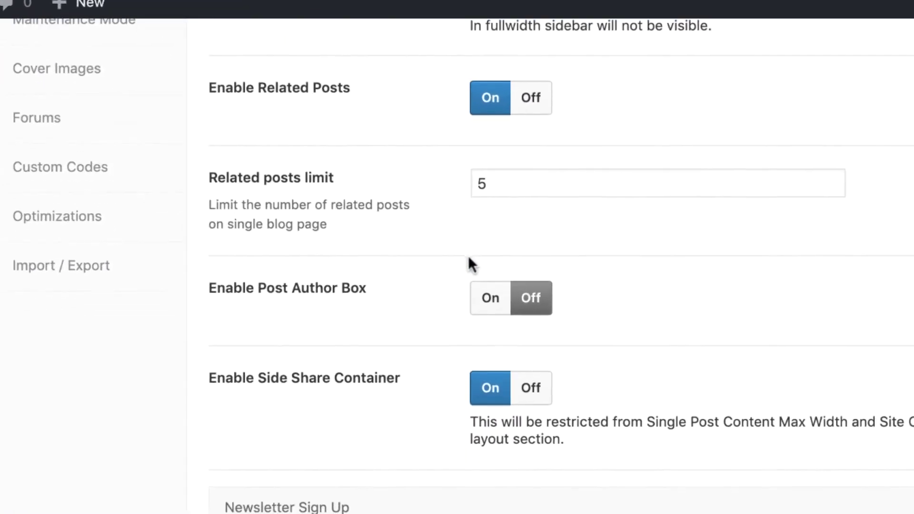
pyautogui.scroll(-1, 467, 317)
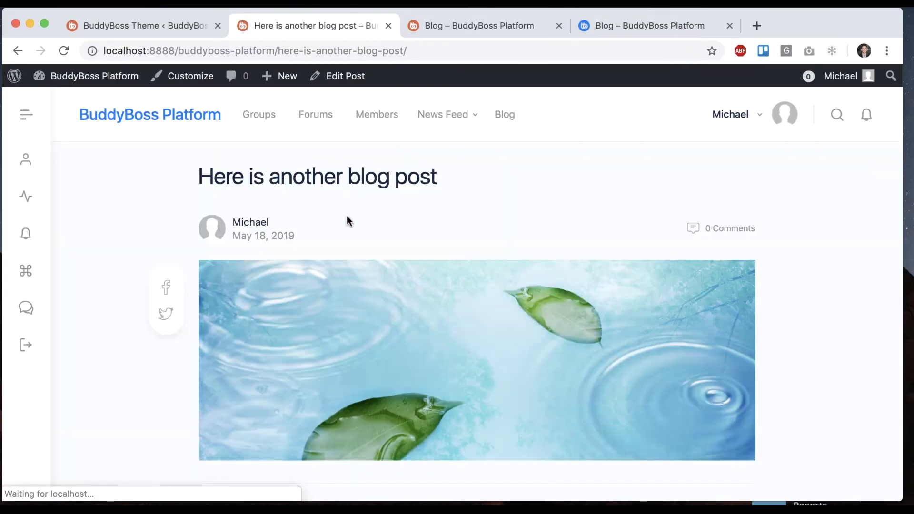
pyautogui.scroll(-10, 348, 223)
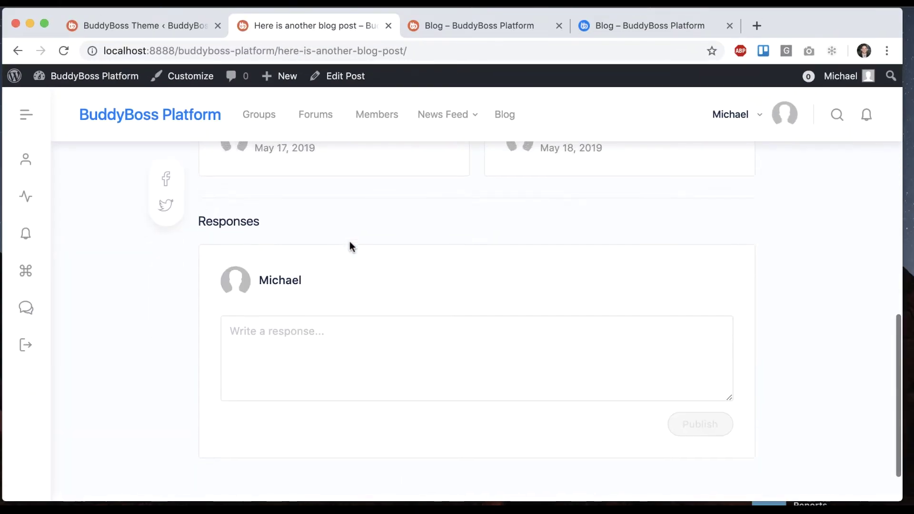
pyautogui.scroll(5, 349, 243)
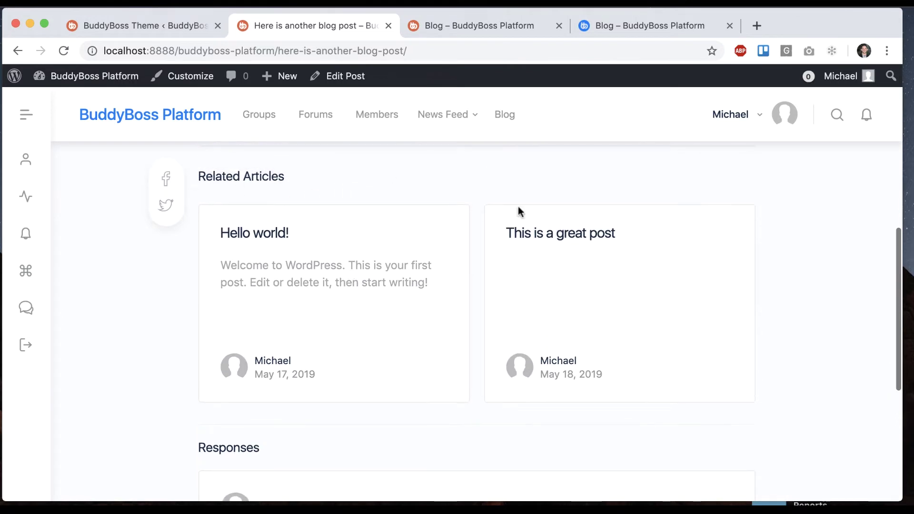
pyautogui.scroll(1, 422, 283)
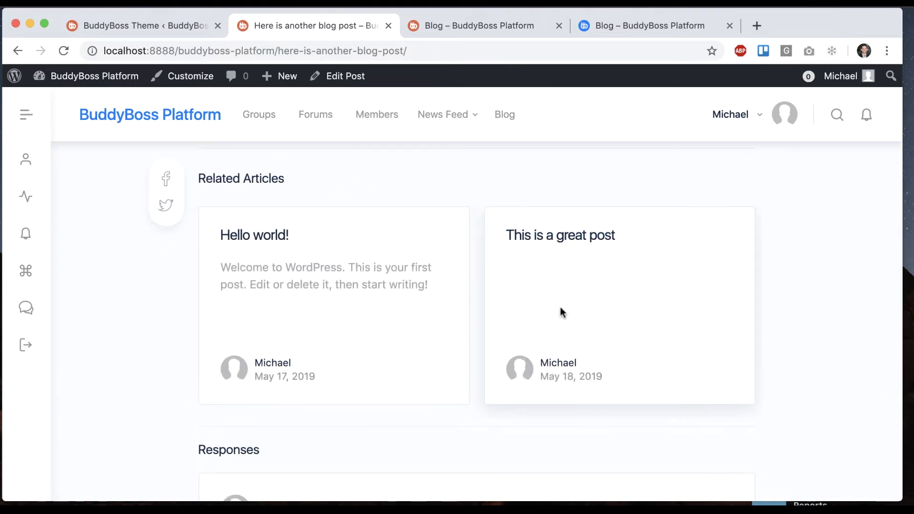
pyautogui.click(177, 26)
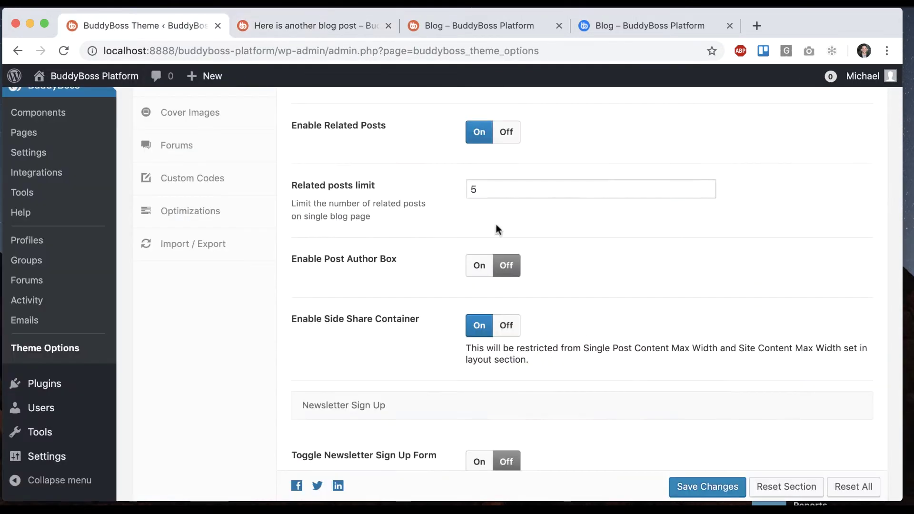
pyautogui.click(505, 138)
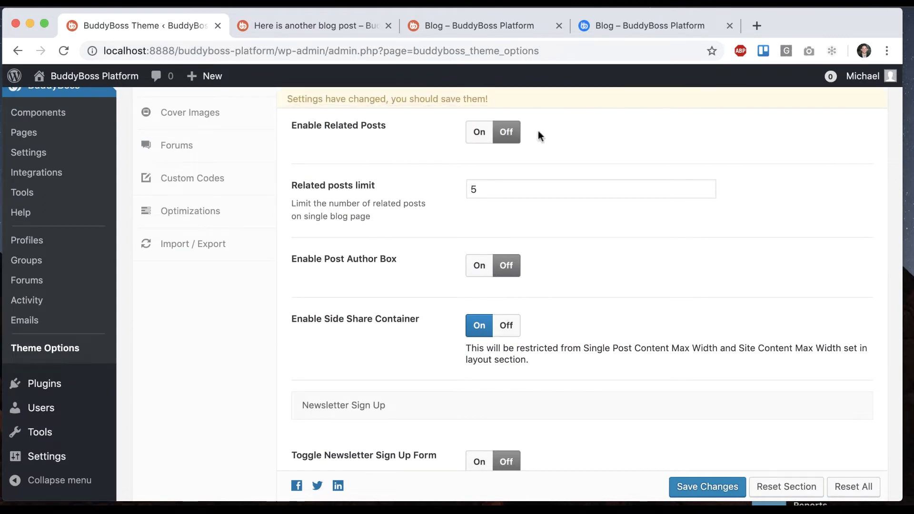
pyautogui.click(686, 486)
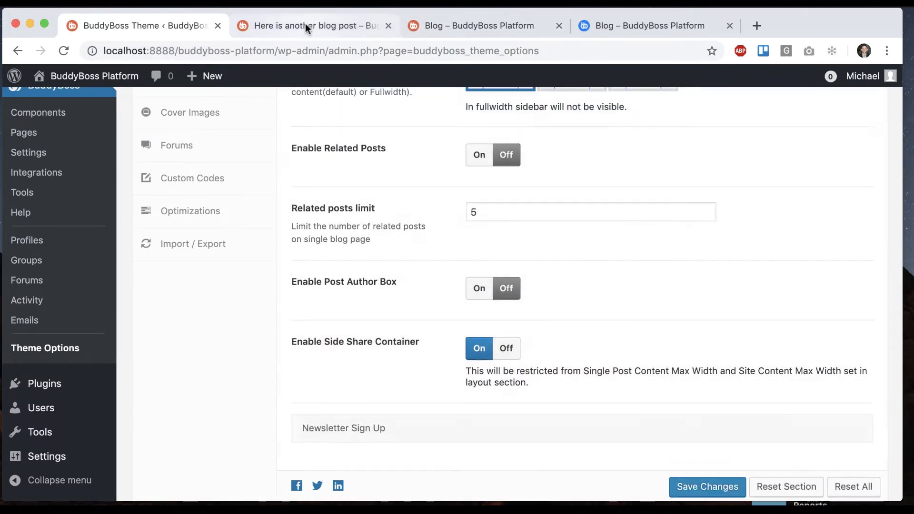
pyautogui.click(305, 24)
pyautogui.scroll(3, 111, 336)
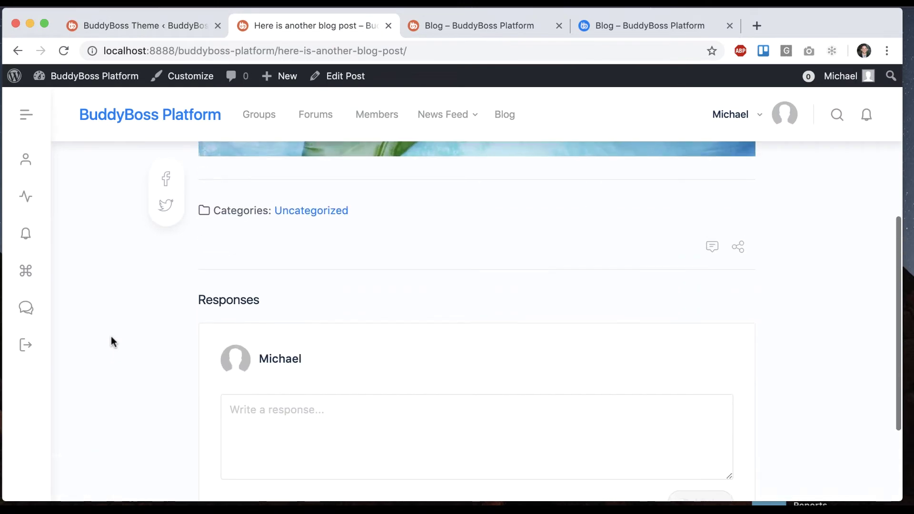
# Turn Related Posts back on, save, and reload the post to show Related Articles.
pyautogui.click(162, 13)
pyautogui.click(475, 128)
pyautogui.click(707, 486)
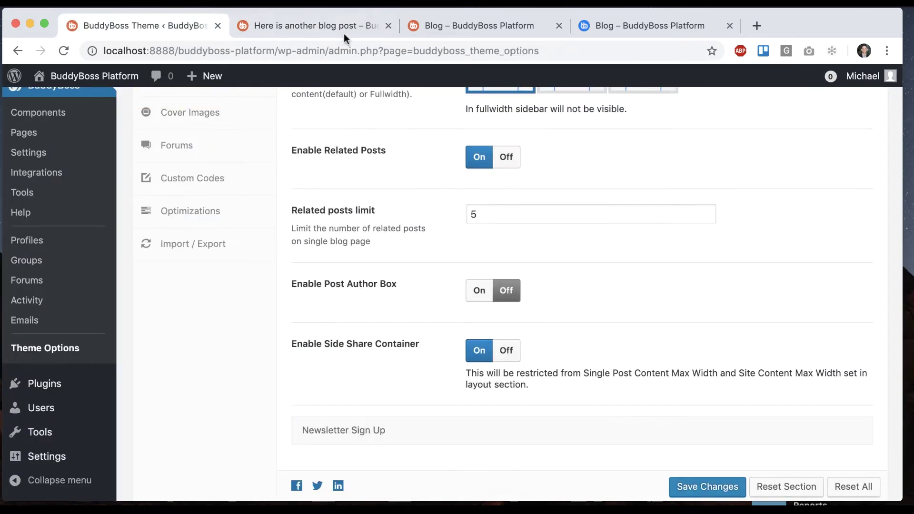
pyautogui.click(307, 24)
pyautogui.press('super+r')
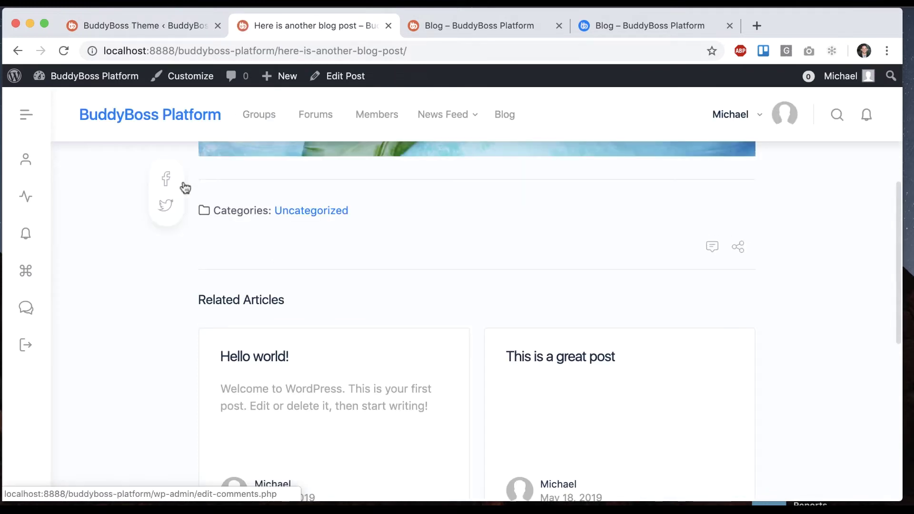
pyautogui.scroll(-3, 152, 227)
pyautogui.scroll(2, 618, 272)
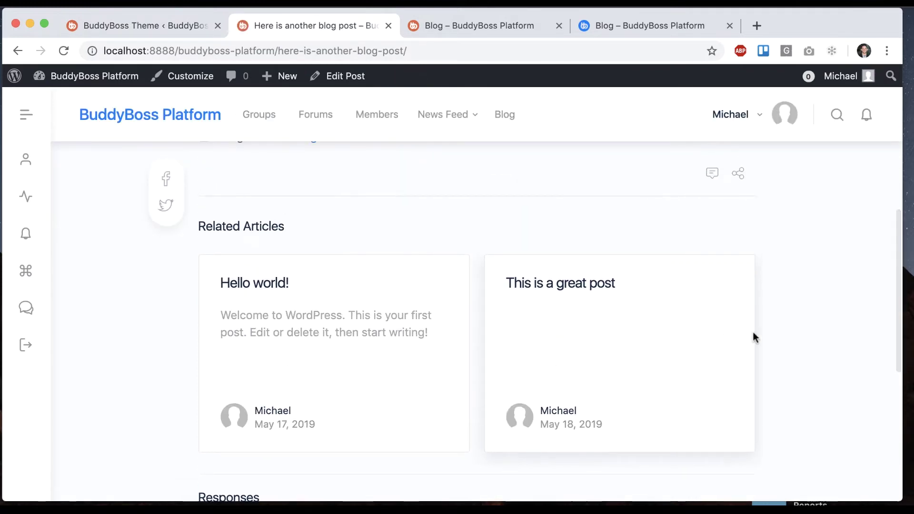
pyautogui.click(601, 26)
# Open the demo post 'Tackle Your closest Spring cleaning' and page through its Related Articles carousel.
pyautogui.click(448, 260)
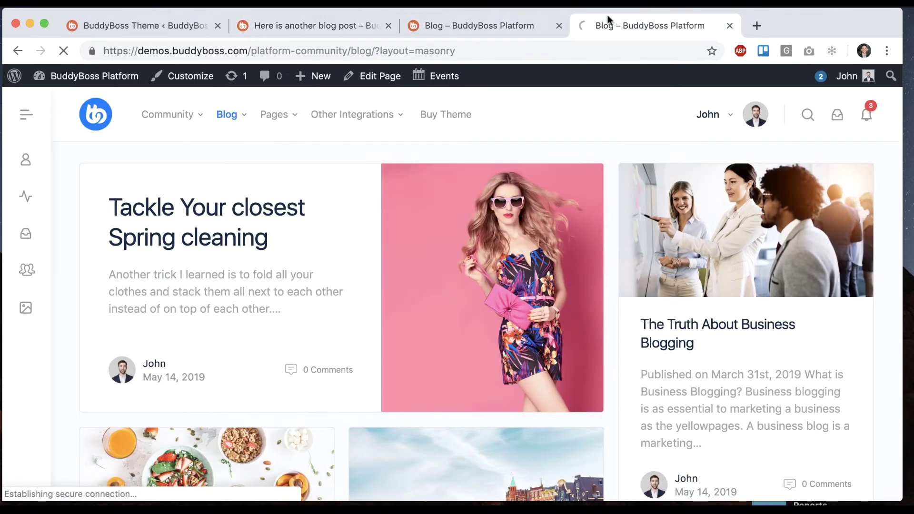
pyautogui.scroll(-20, 498, 233)
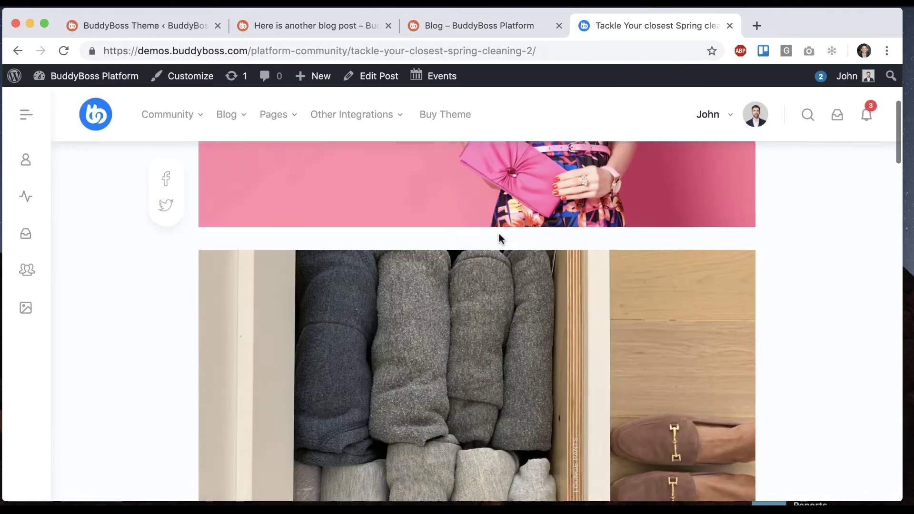
pyautogui.scroll(2, 499, 238)
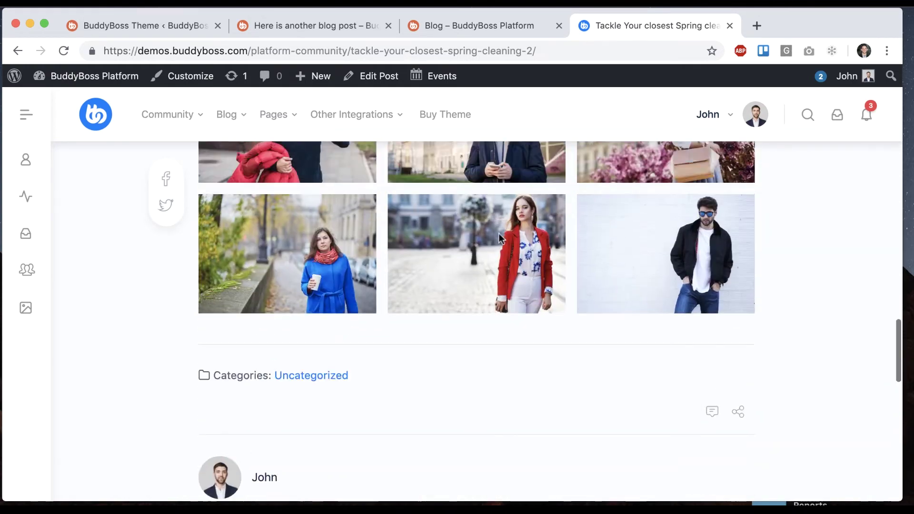
pyautogui.scroll(-8, 618, 285)
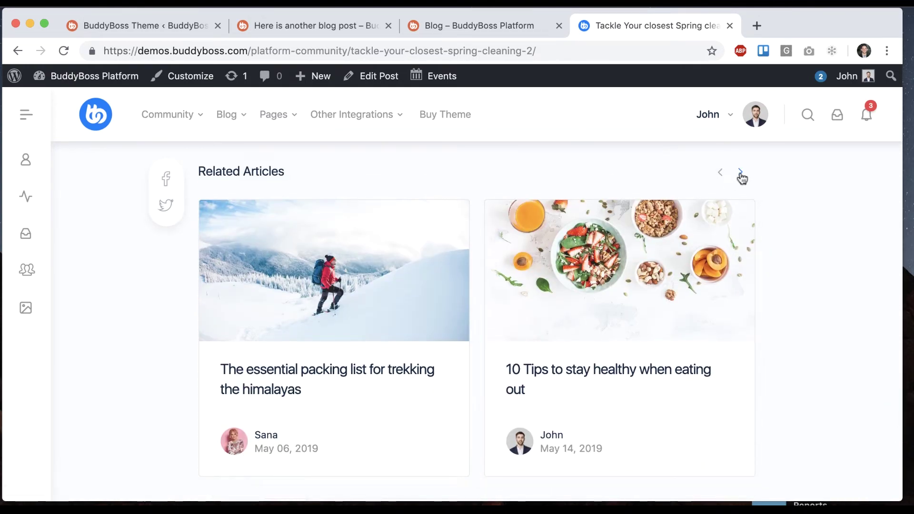
pyautogui.click(740, 173)
pyautogui.click(740, 173)
pyautogui.click(739, 173)
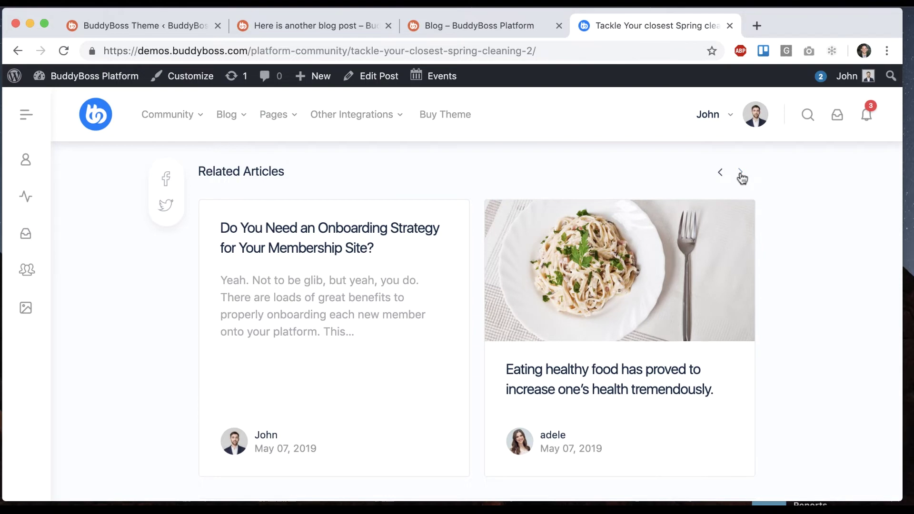
pyautogui.doubleClick(720, 172)
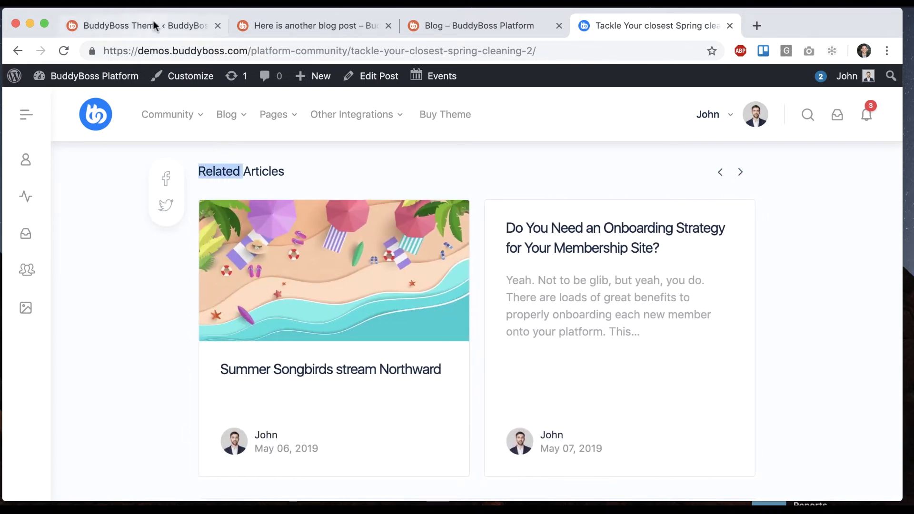
pyautogui.click(153, 24)
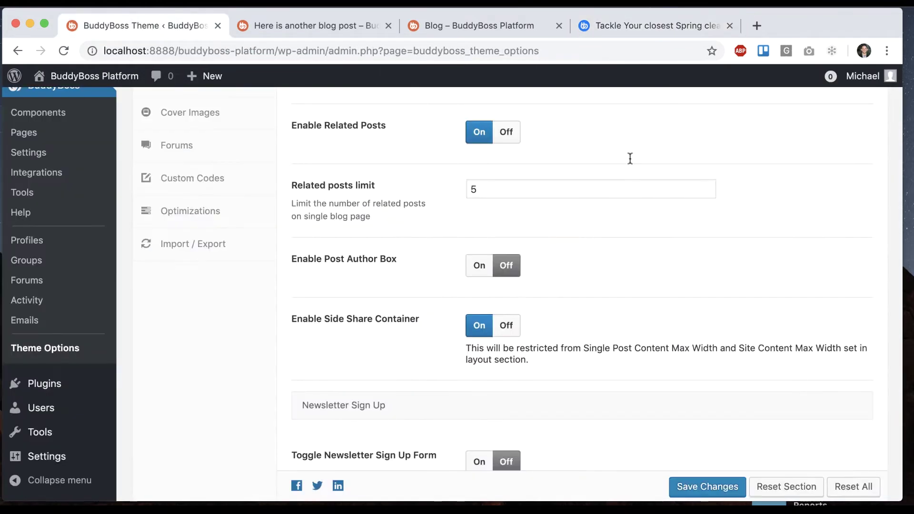
# Check the Related Articles section on the local blog post.
pyautogui.click(310, 37)
pyautogui.scroll(5, 429, 304)
pyautogui.scroll(-10, 429, 305)
pyautogui.scroll(8, 429, 305)
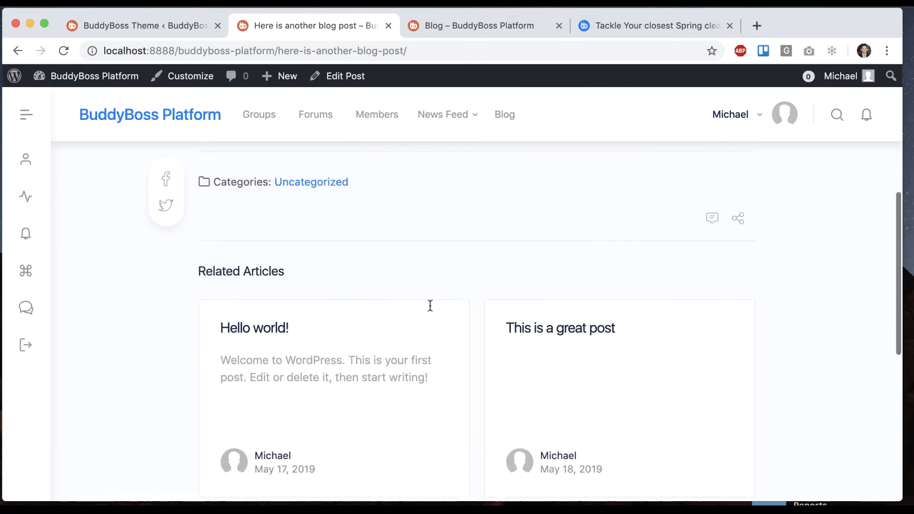
pyautogui.scroll(3, 429, 305)
# Turn on Enable Post Author Box, save, and reload the post to show the author box.
pyautogui.click(190, 26)
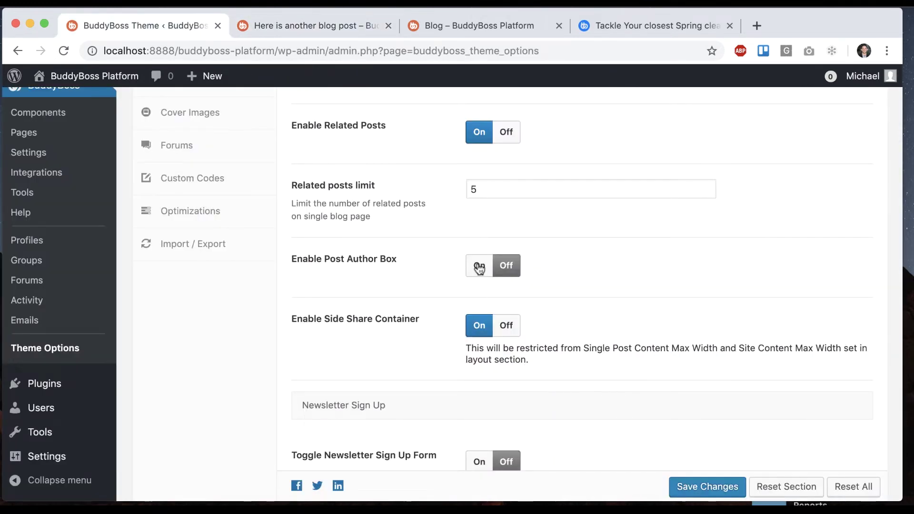
pyautogui.click(479, 268)
pyautogui.click(689, 485)
pyautogui.hotkey('ctrl', 'Tab')
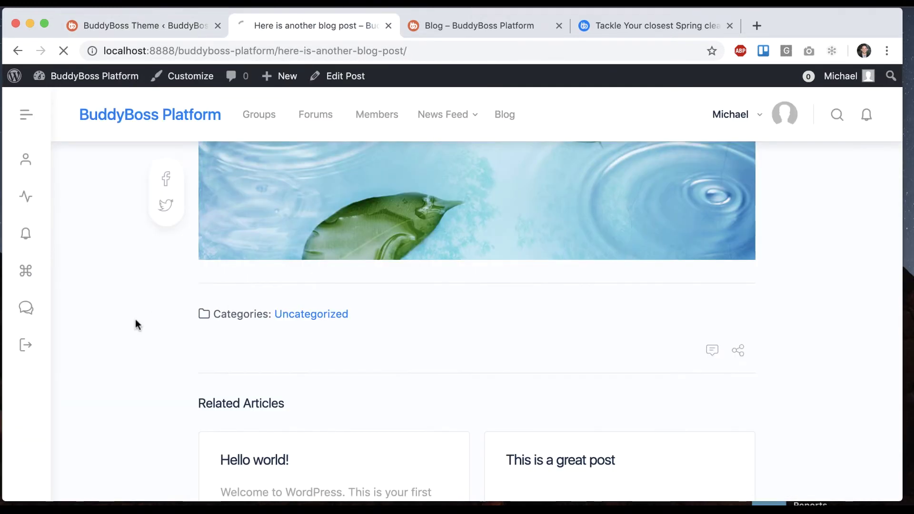
pyautogui.press('super+r')
pyautogui.scroll(-3, 135, 319)
pyautogui.scroll(-1, 135, 325)
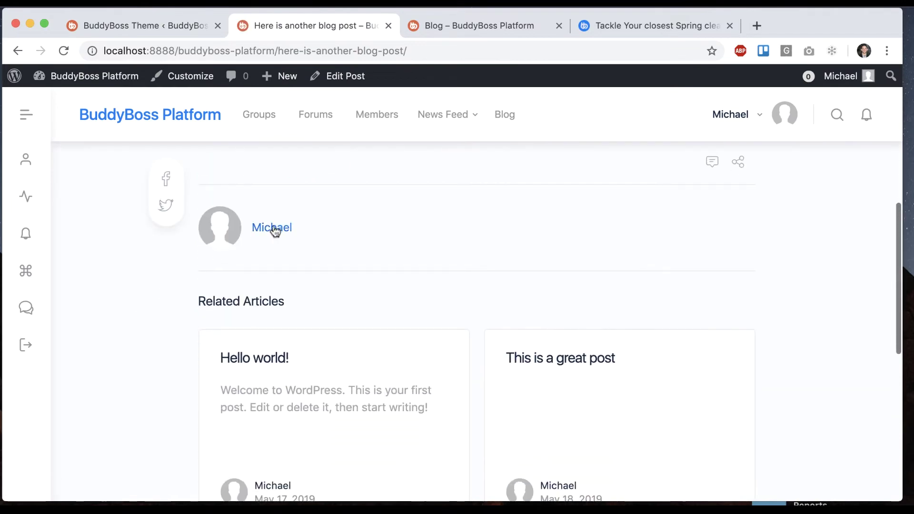
# Compare with the demo post's author box, then open and close the local author's profile.
pyautogui.click(616, 26)
pyautogui.scroll(5, 538, 241)
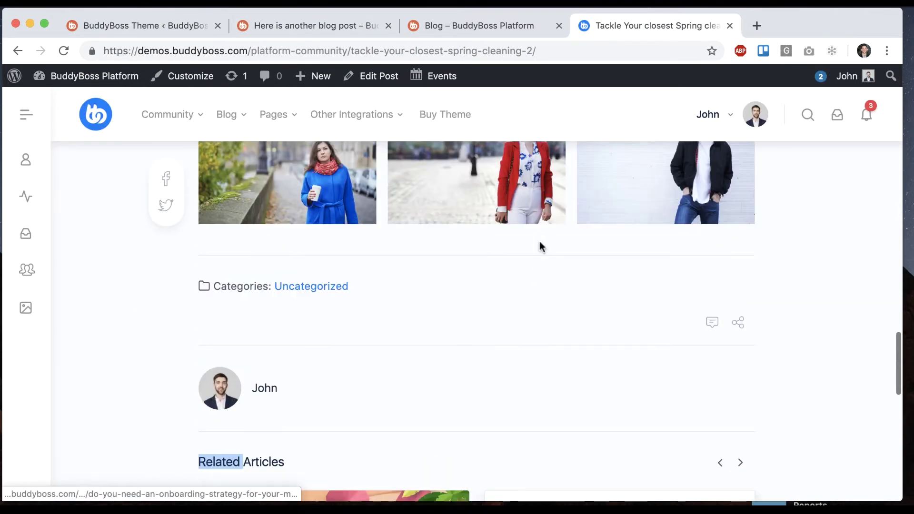
pyautogui.scroll(-2, 539, 241)
pyautogui.click(269, 22)
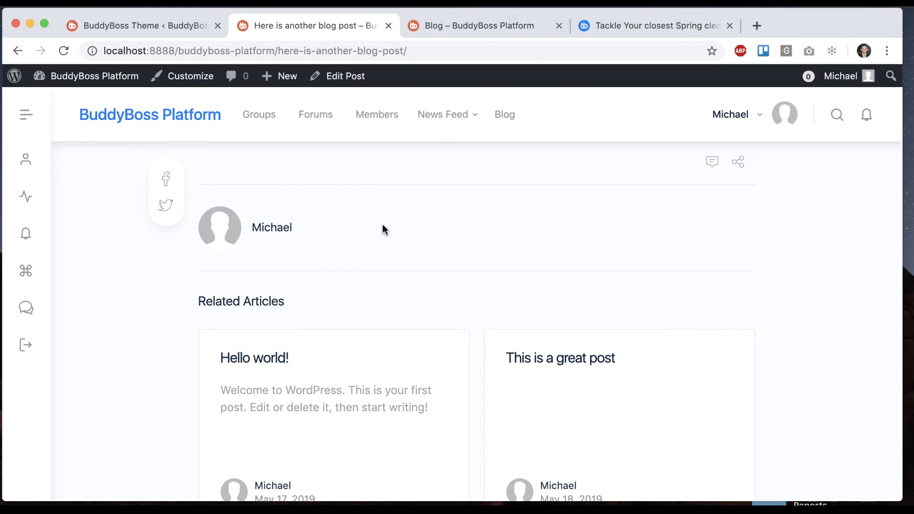
pyautogui.keyDown('super'); pyautogui.click(259, 229); pyautogui.keyUp('super')
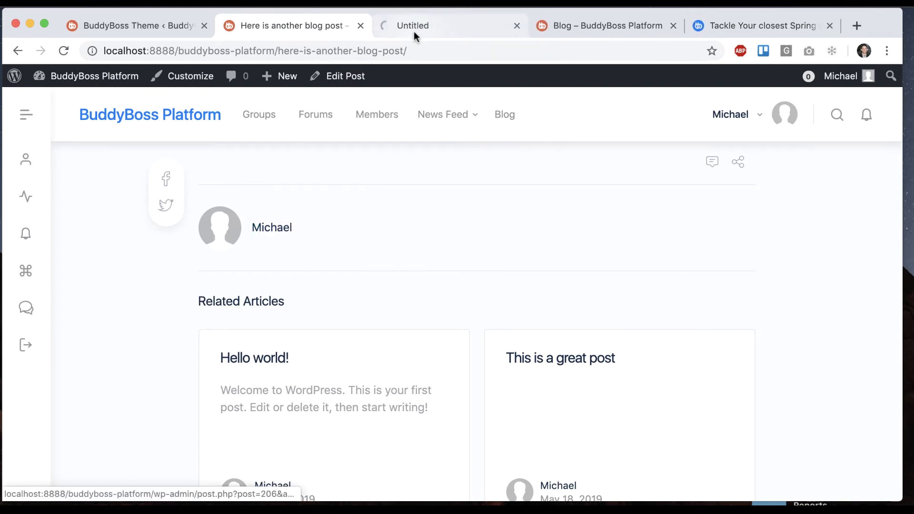
pyautogui.click(413, 30)
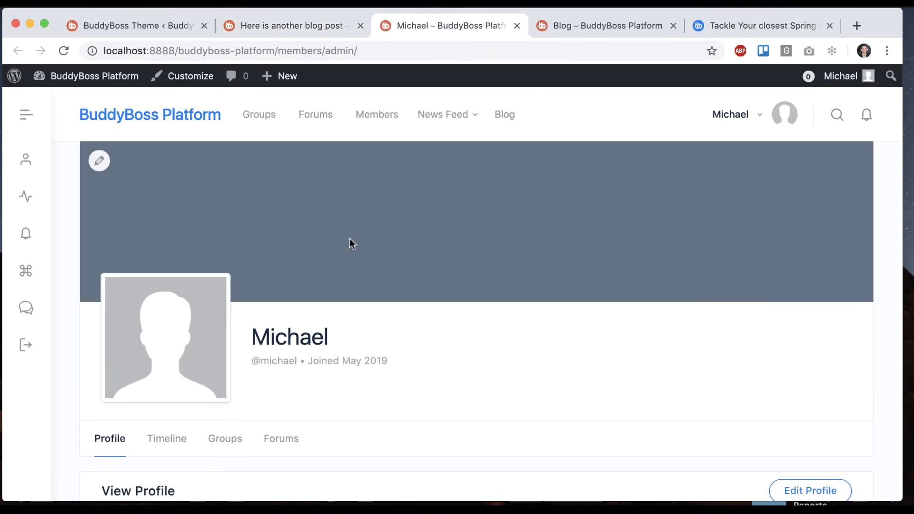
pyautogui.press('super+w')
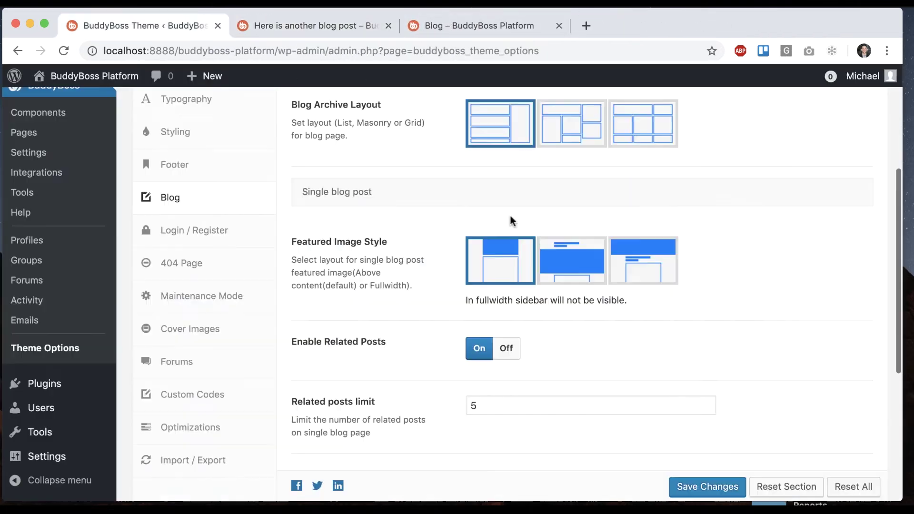
pyautogui.scroll(-5, 510, 218)
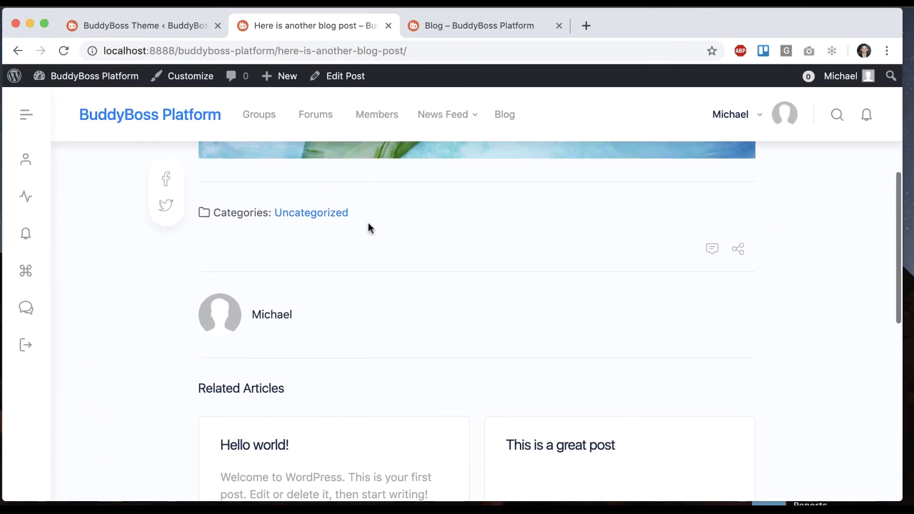
# Turn Enable Floating Social Share off, save, and check the post without share icons.
pyautogui.scroll(1, 367, 222)
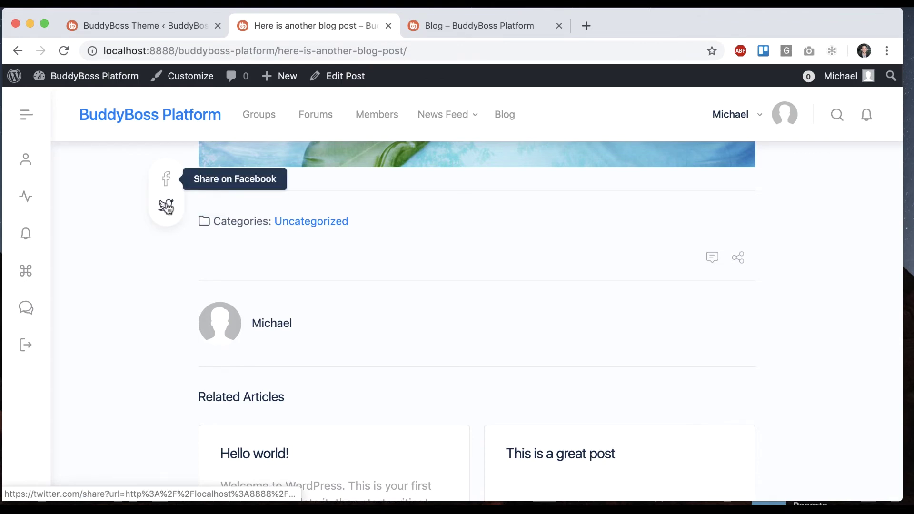
pyautogui.click(172, 26)
pyautogui.scroll(-1, 509, 263)
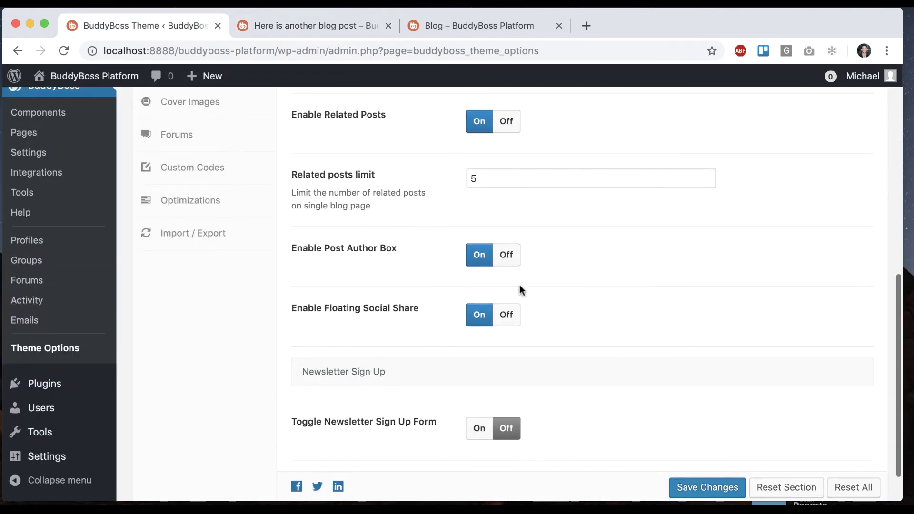
pyautogui.click(506, 318)
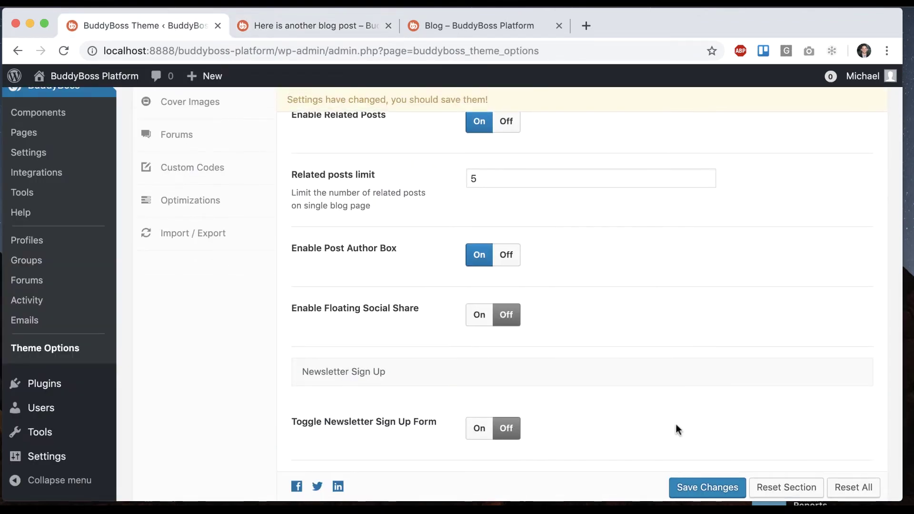
pyautogui.click(689, 485)
pyautogui.click(309, 28)
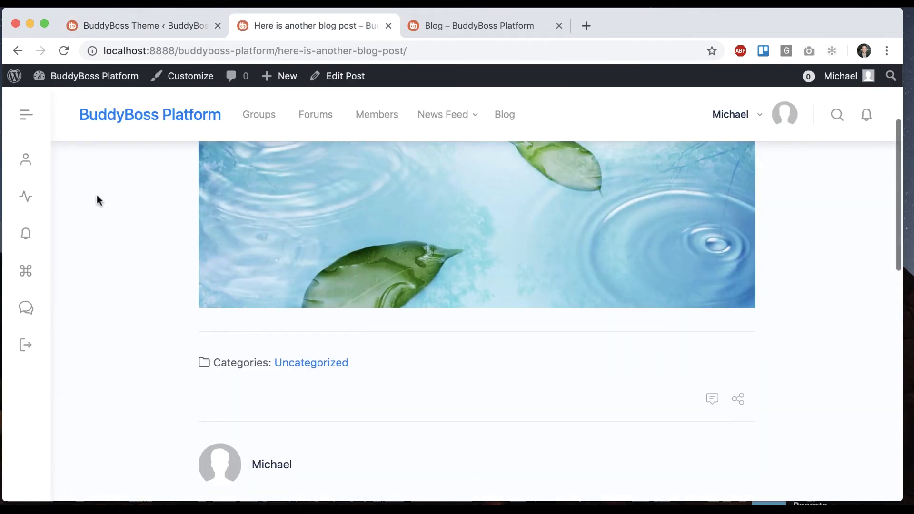
# Re-enable Floating Social Share, save, and confirm the share icons are back on the post.
pyautogui.click(178, 25)
pyautogui.scroll(-3, 479, 341)
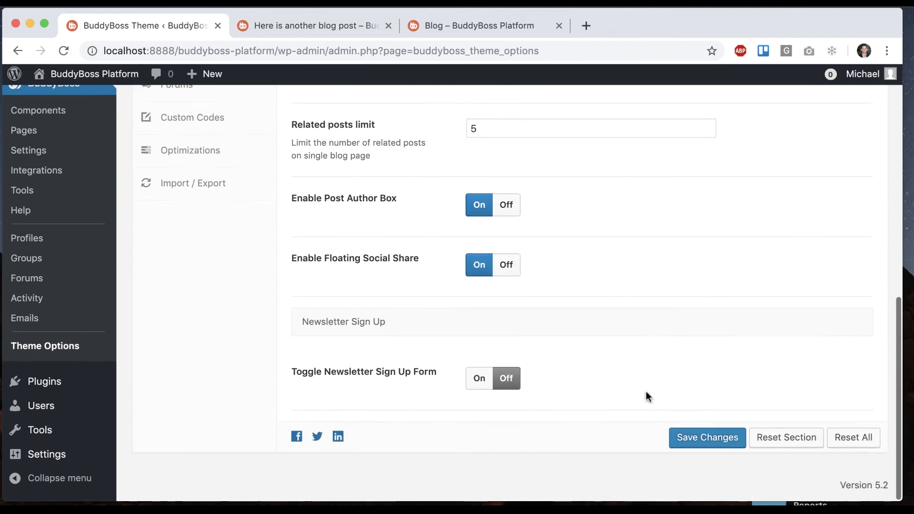
pyautogui.click(700, 447)
pyautogui.click(296, 27)
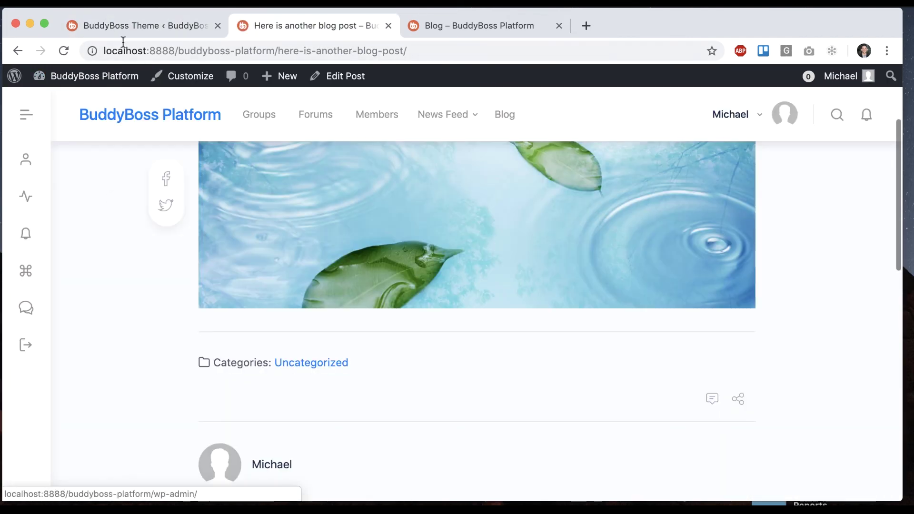
pyautogui.scroll(1, 332, 224)
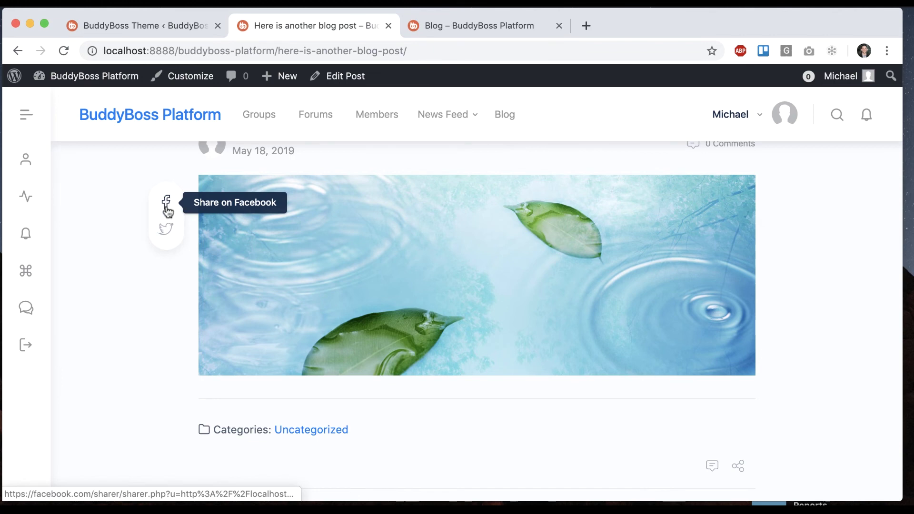
pyautogui.click(179, 34)
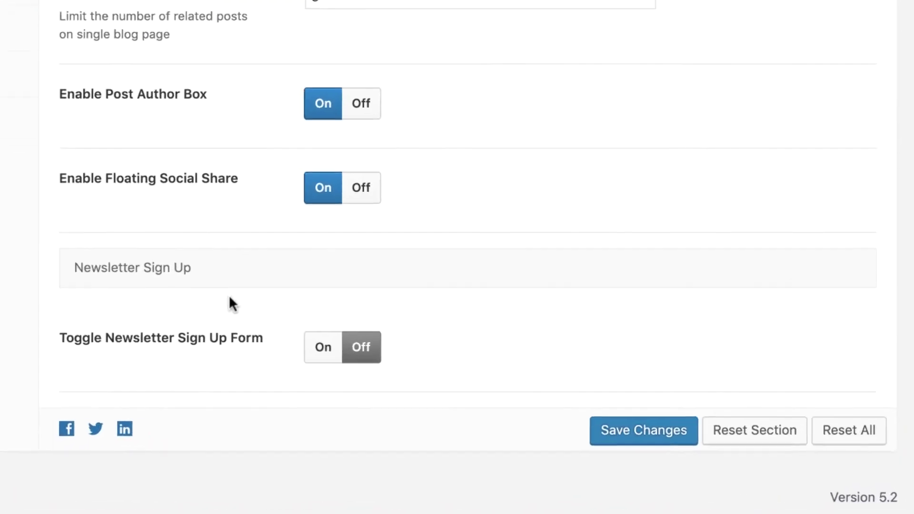
# Turn on Toggle Newsletter Sign Up Form, focus its Add Shortcode box, and review the local post.
pyautogui.click(297, 344)
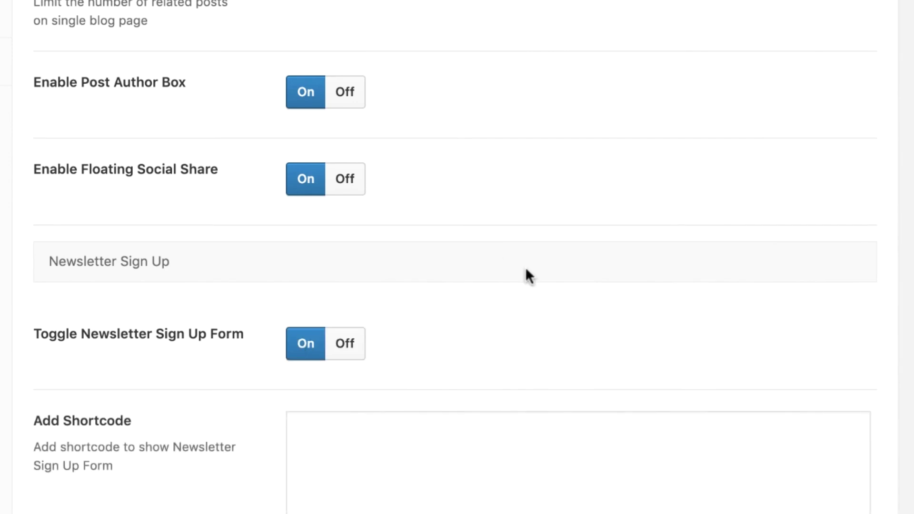
pyautogui.click(410, 469)
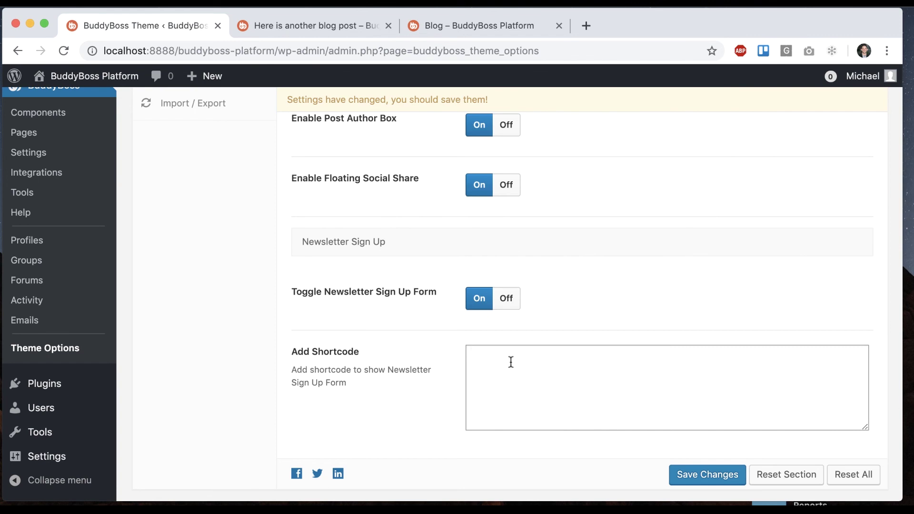
pyautogui.click(335, 21)
pyautogui.scroll(-10, 367, 320)
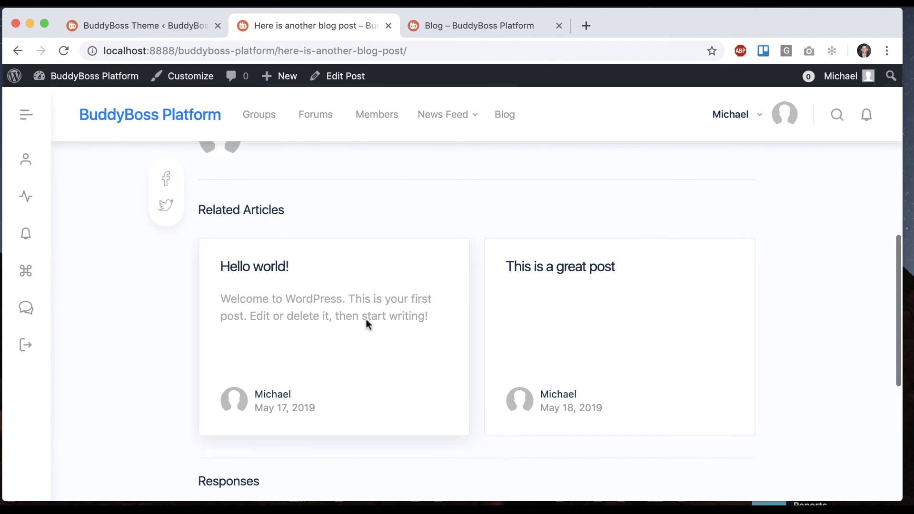
pyautogui.scroll(2, 473, 245)
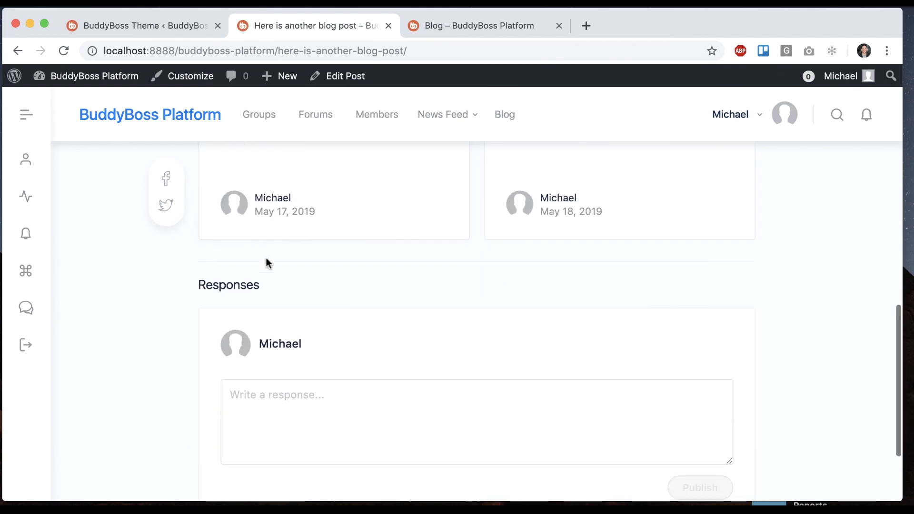
pyautogui.scroll(1, 494, 271)
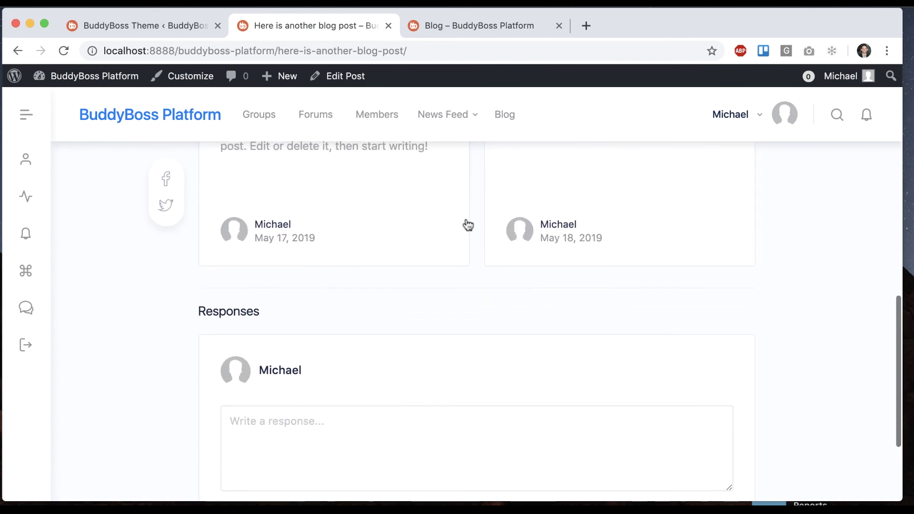